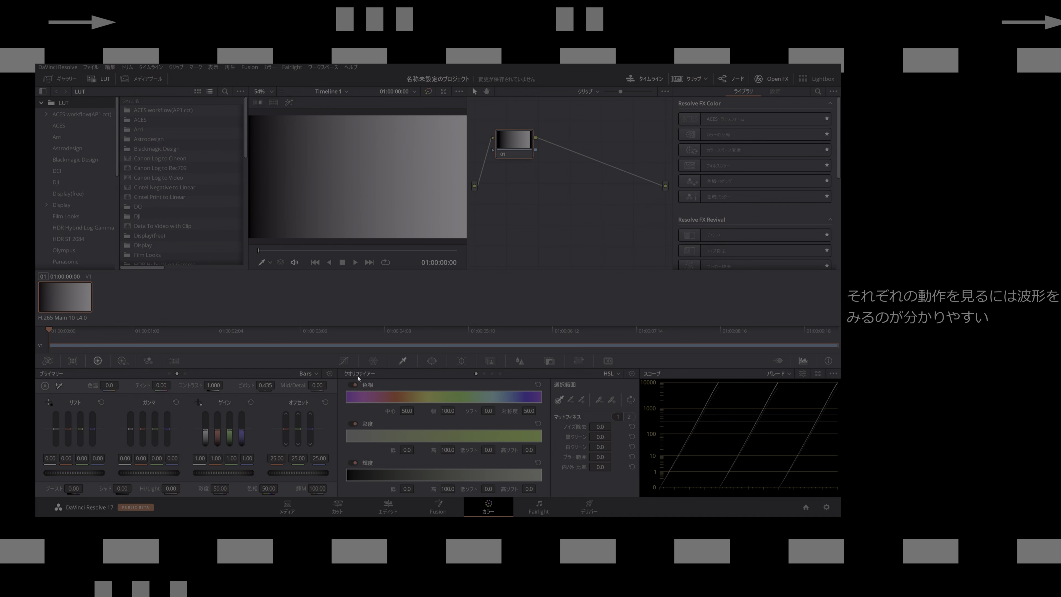
Show the ramp's custom curve, bend it darker and brighter, then delete the point to restore the straight diagonal
left_click(349, 362)
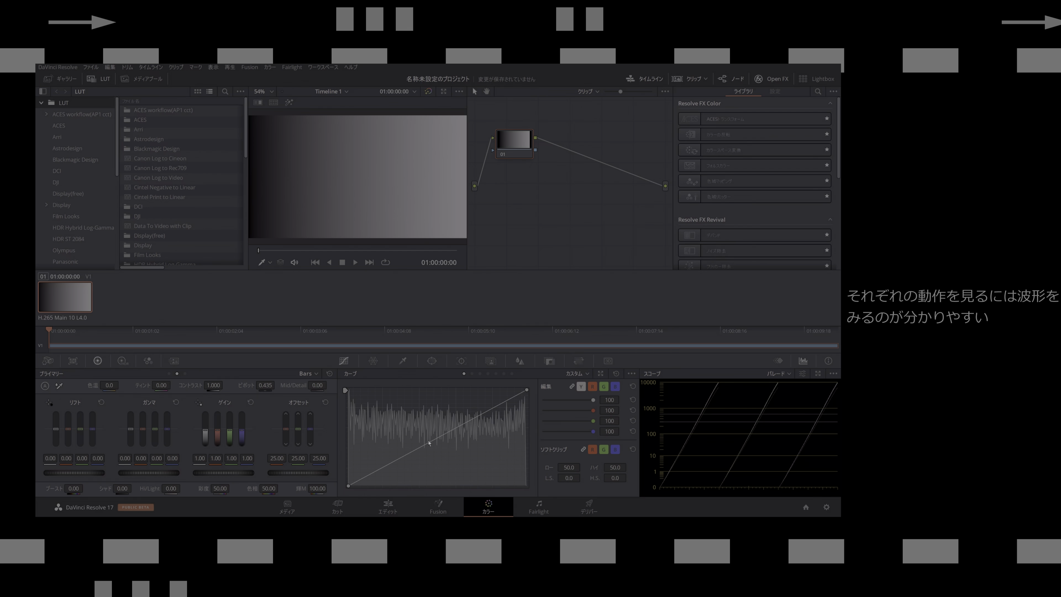
mouse_move(430, 443)
left_mouse_down()
mouse_move(477, 460)
mouse_move(432, 419)
left_mouse_up()
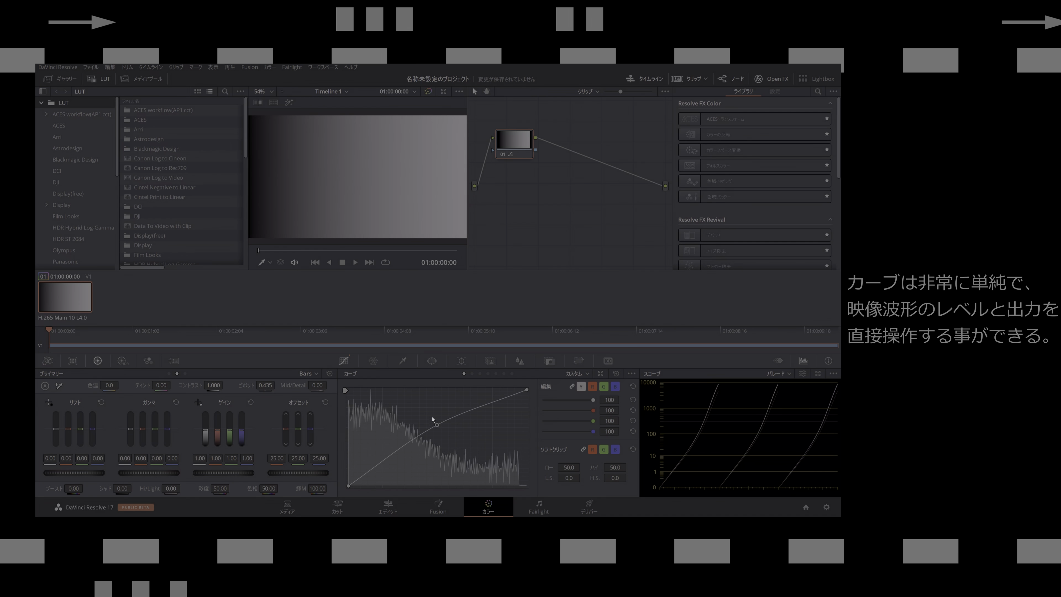
mouse_move(432, 419)
left_mouse_down()
mouse_move(475, 454)
mouse_move(378, 406)
left_mouse_up()
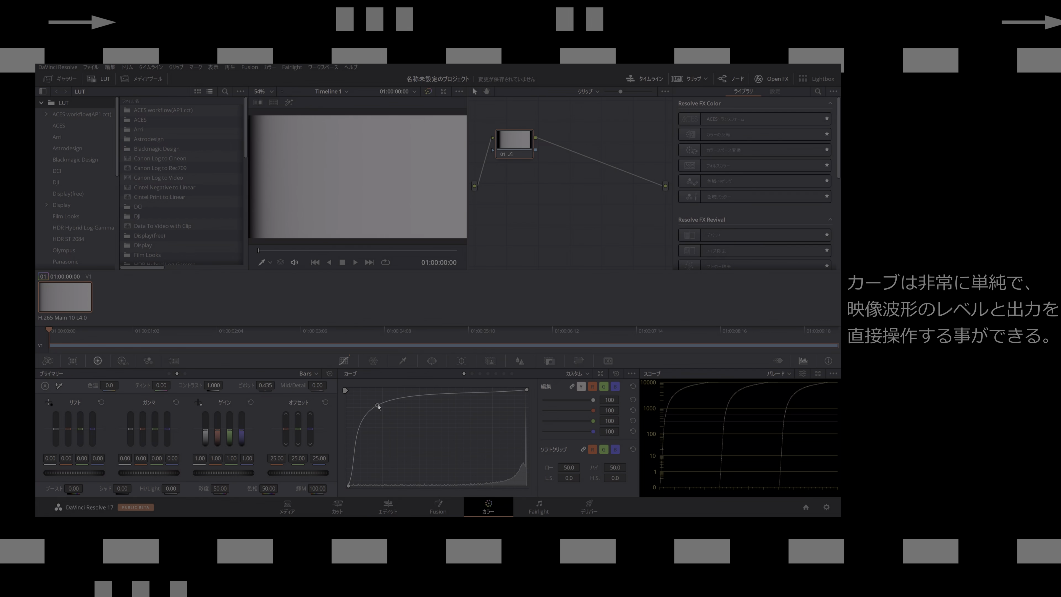
mouse_move(378, 406)
left_mouse_down()
mouse_move(411, 442)
mouse_move(422, 419)
mouse_move(432, 432)
left_mouse_up()
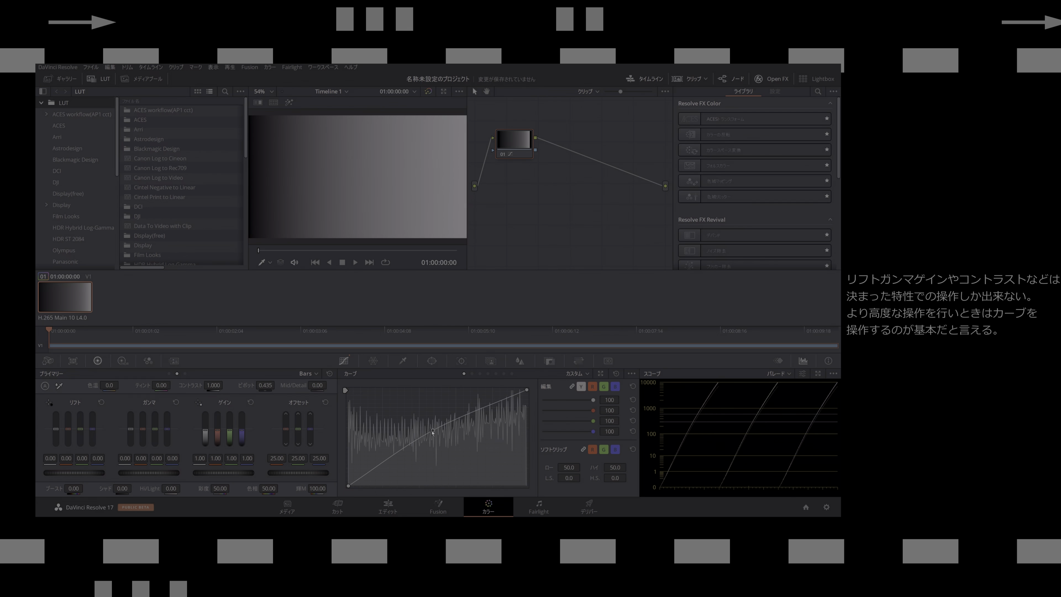
mouse_move(432, 433)
left_mouse_down()
mouse_move(416, 424)
mouse_move(433, 437)
left_mouse_up()
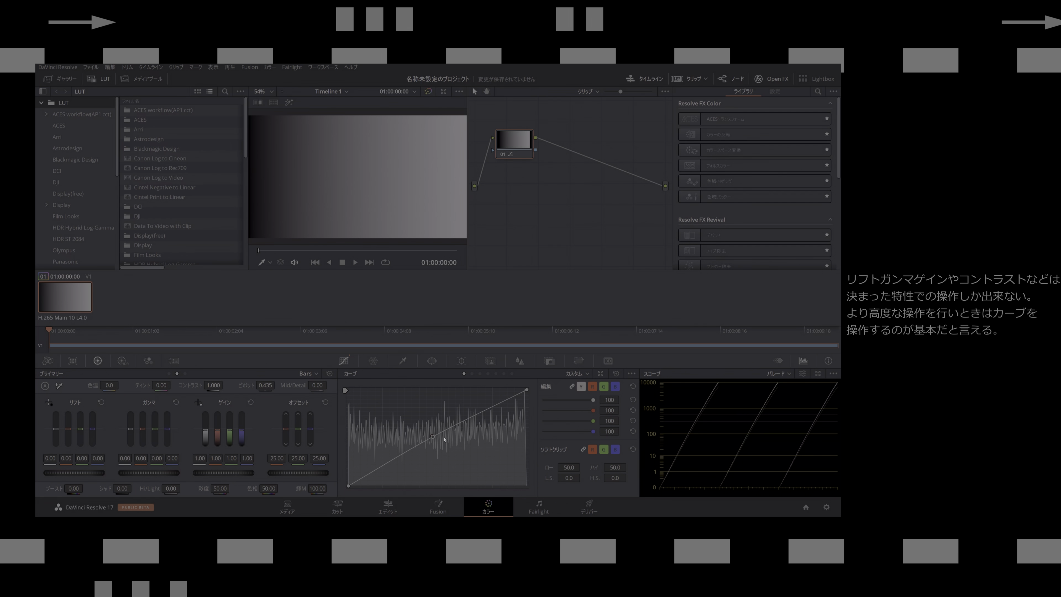
right_click(433, 437)
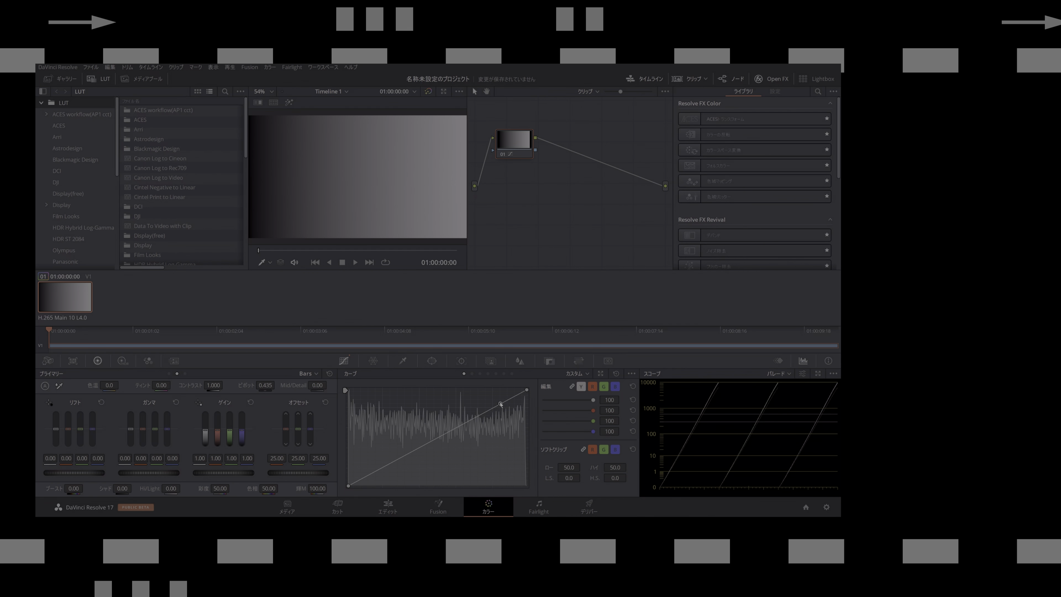
left_click(396, 460)
mouse_move(458, 429)
left_mouse_down()
mouse_move(445, 455)
mouse_move(395, 466)
mouse_move(382, 442)
left_mouse_up()
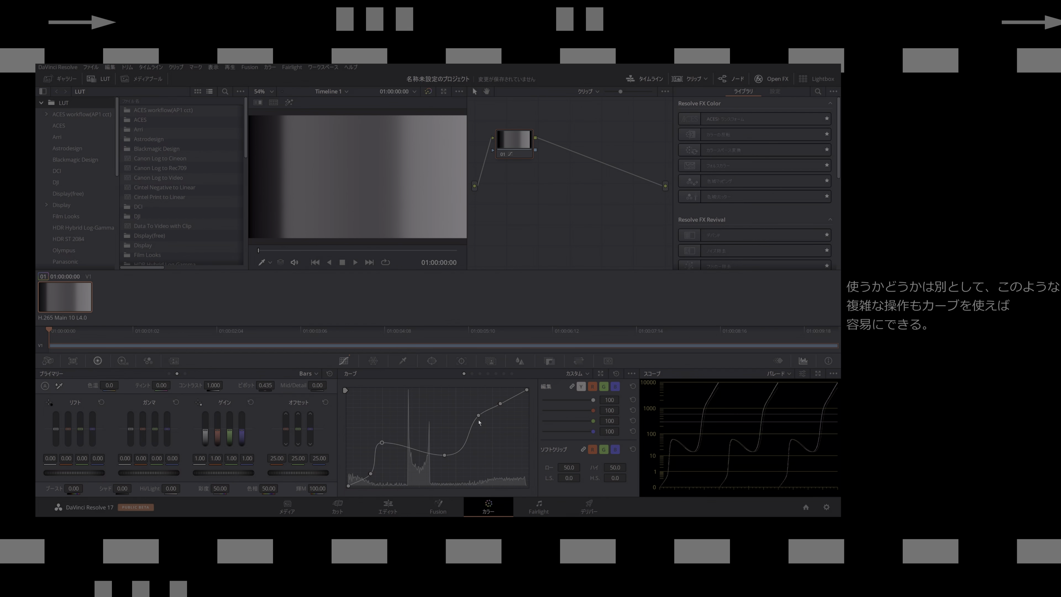
left_click_drag(501, 405, 504, 428)
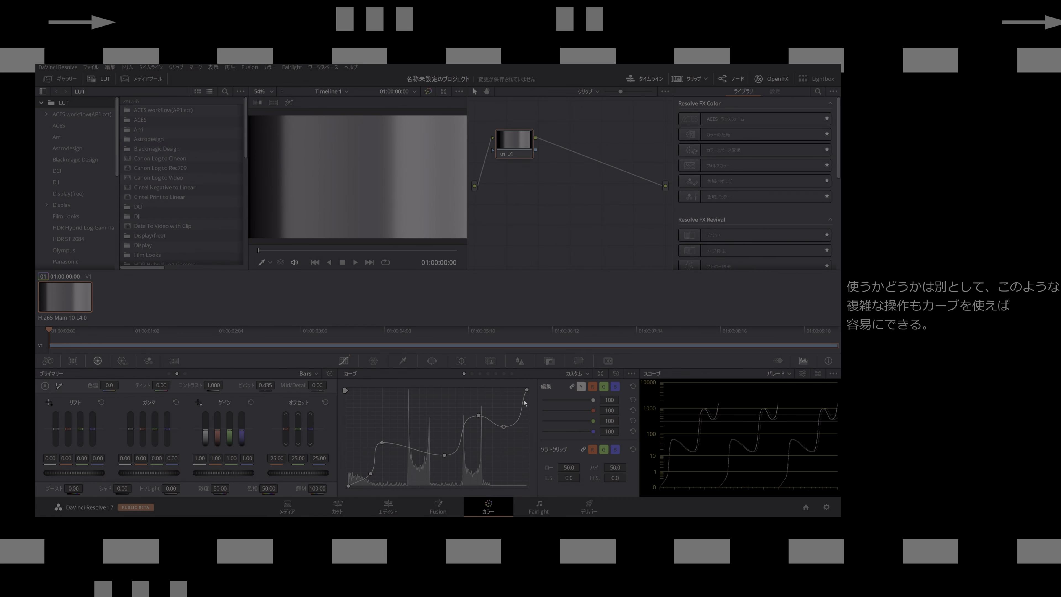
mouse_move(527, 390)
left_mouse_down()
mouse_move(508, 391)
mouse_move(527, 390)
left_mouse_up()
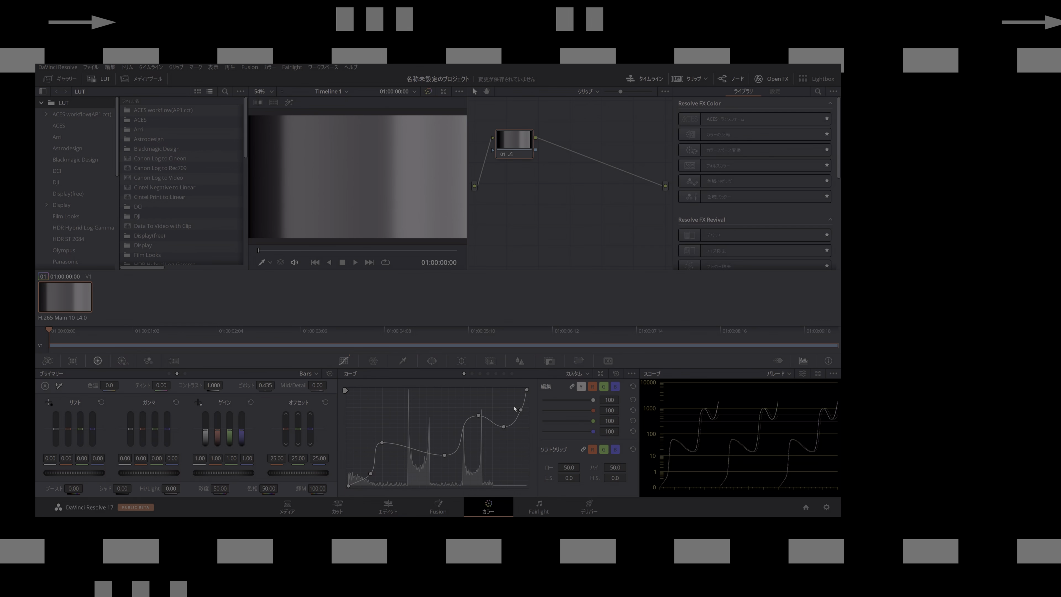
left_click(521, 411)
left_click_drag(520, 411, 513, 408)
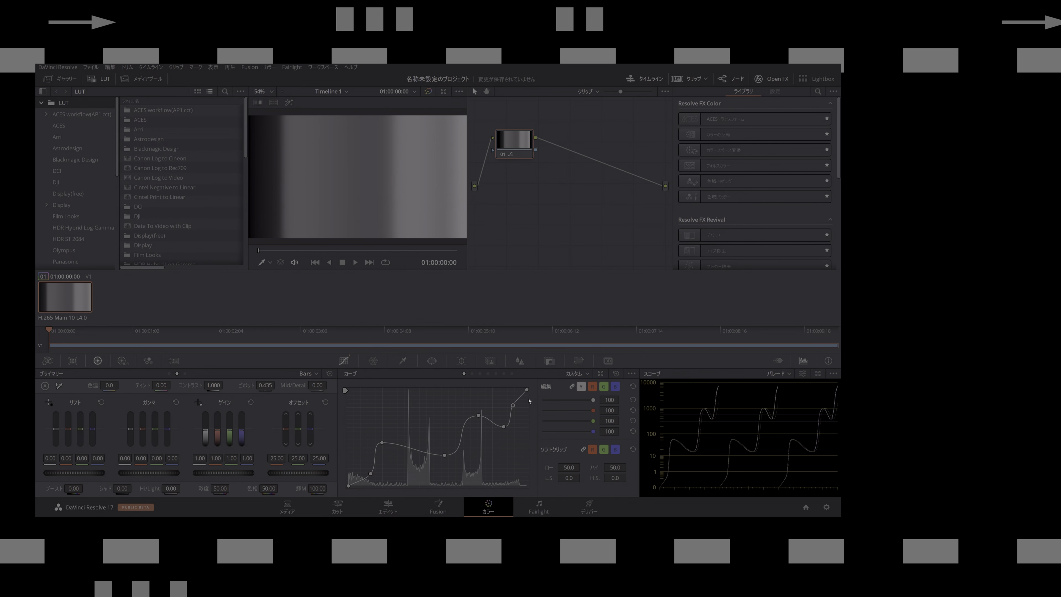
right_click(513, 406)
right_click(504, 426)
right_click(479, 415)
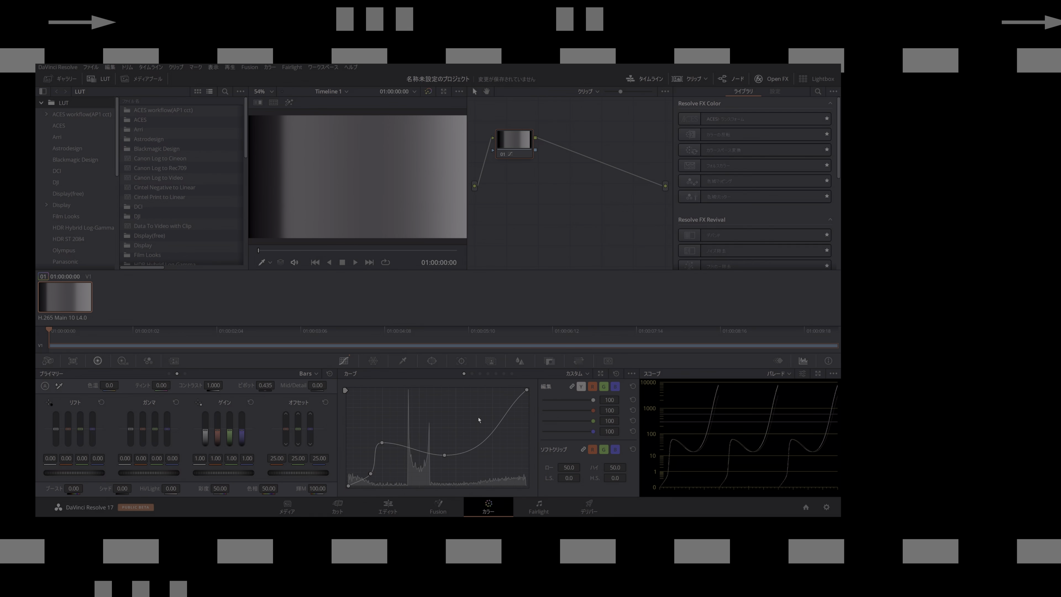
right_click(444, 454)
right_click(382, 442)
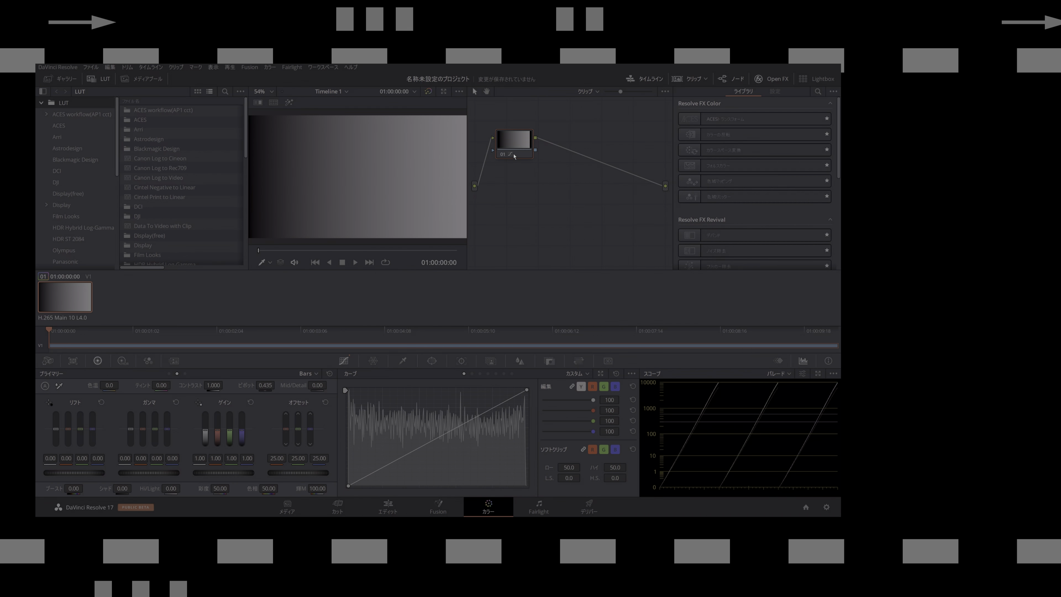
Move node 01 aside, insert a Color Space Transform node after it, and reselect node 01
left_click_drag(514, 156, 496, 146)
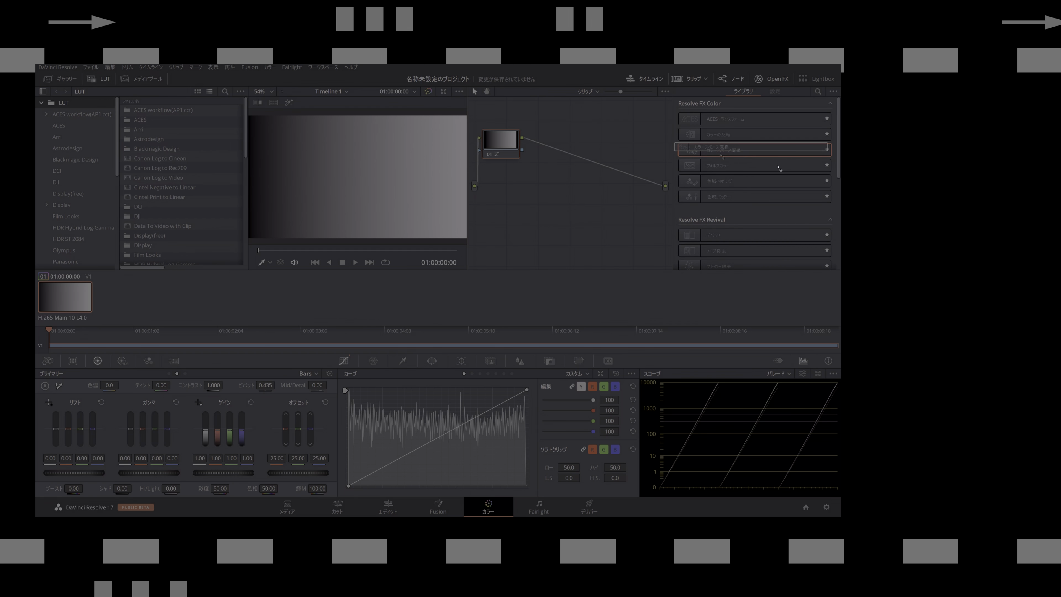
left_click_drag(742, 156, 560, 147)
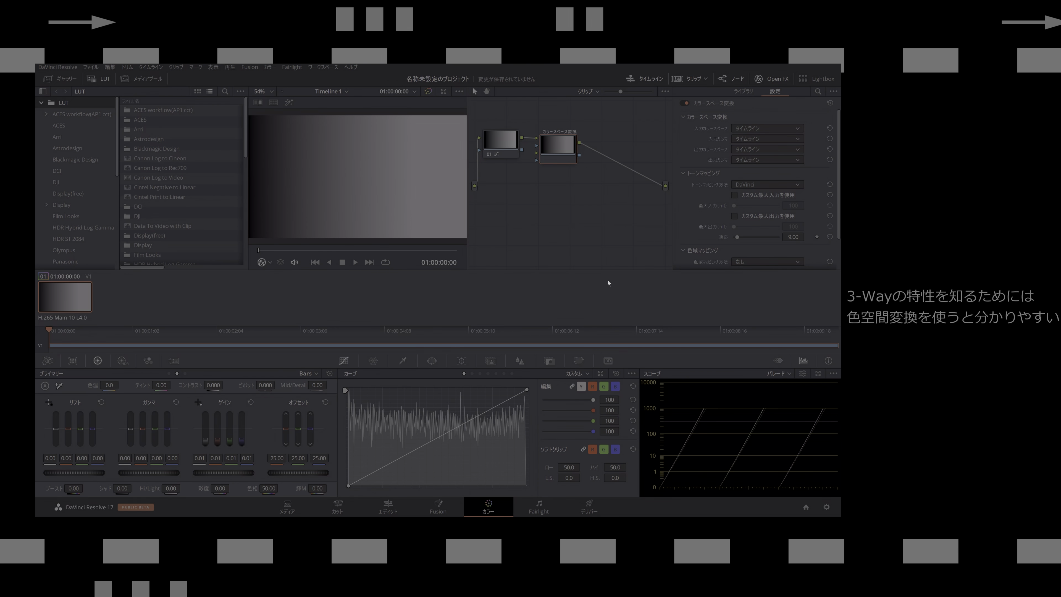
left_click(462, 424)
left_click(501, 140)
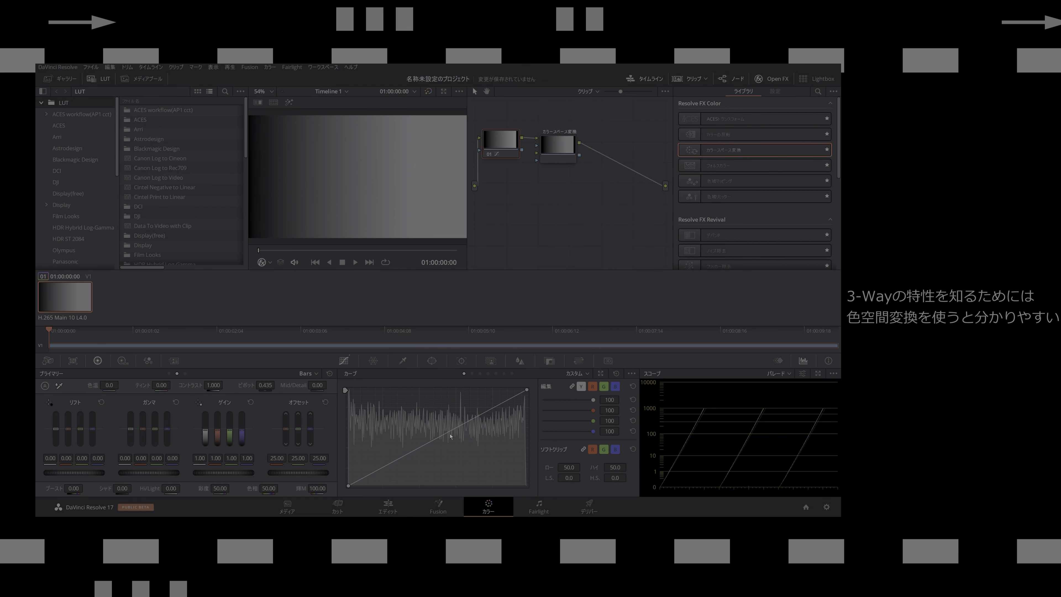
Return node 01's test curve to straight and set the transform's Tone Mapping to None
left_click_drag(452, 436, 456, 437)
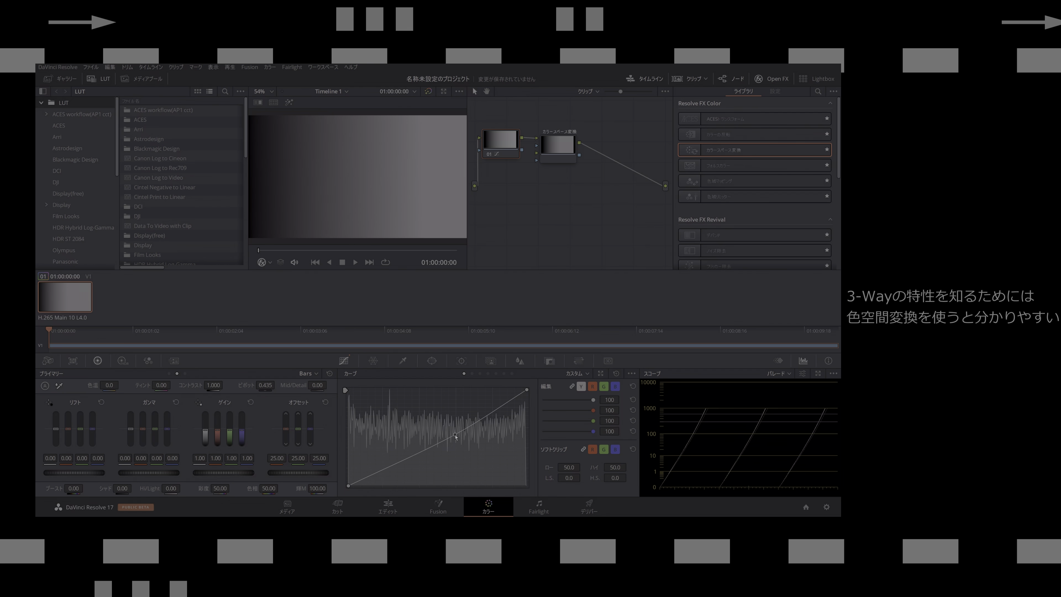
right_click(456, 436)
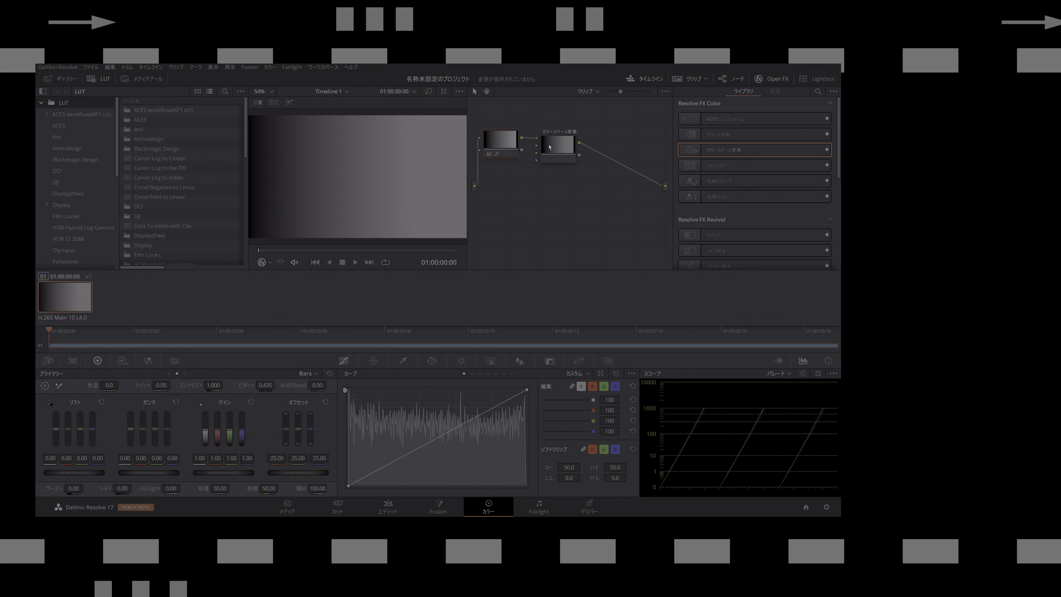
left_click(757, 186)
left_click(759, 196)
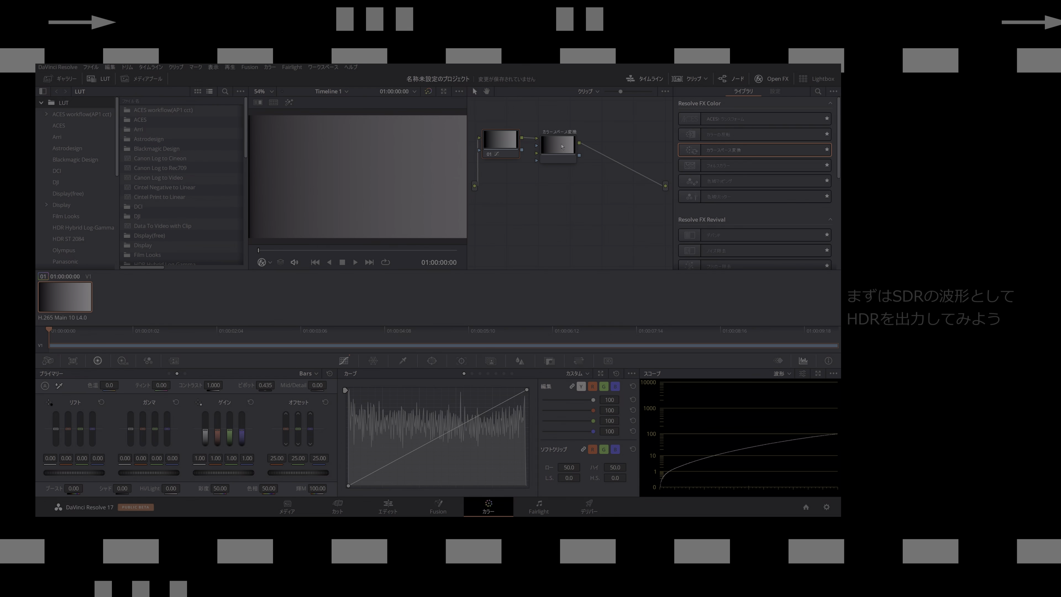
Set the Color Space Transform output to Rec.709 with Gamma 2.2, then bypass the node with Ctrl+D
left_click(830, 128)
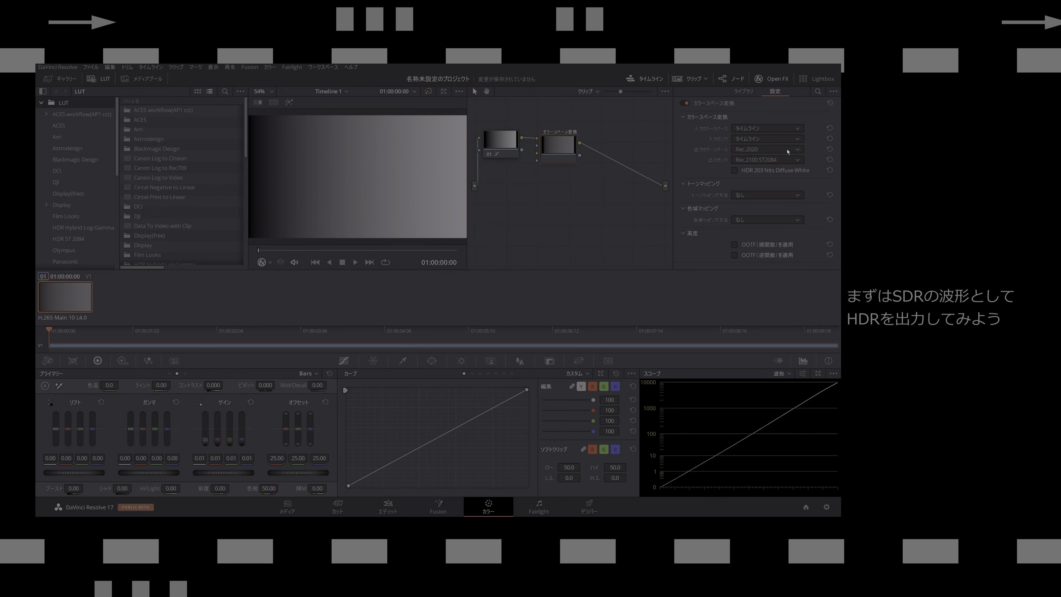
left_click(767, 149)
scroll(768, 238, "down", 2)
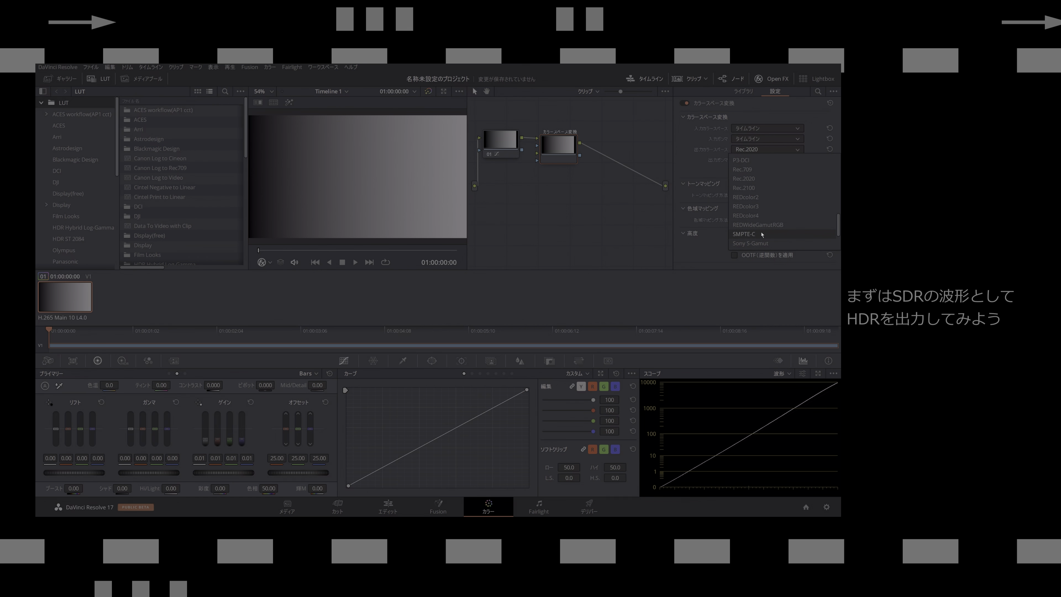
left_click(759, 178)
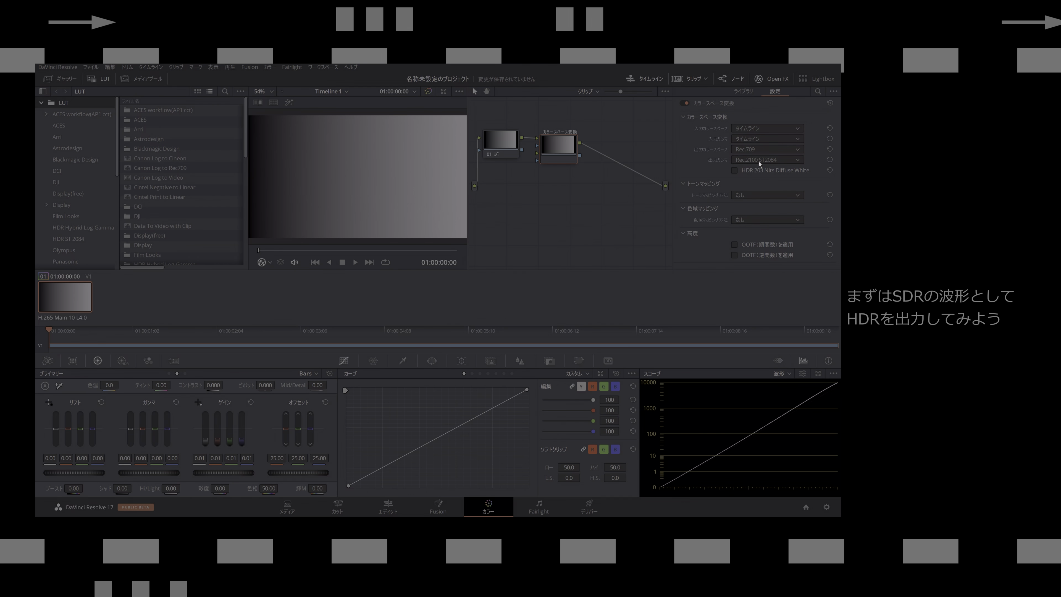
left_click(760, 161)
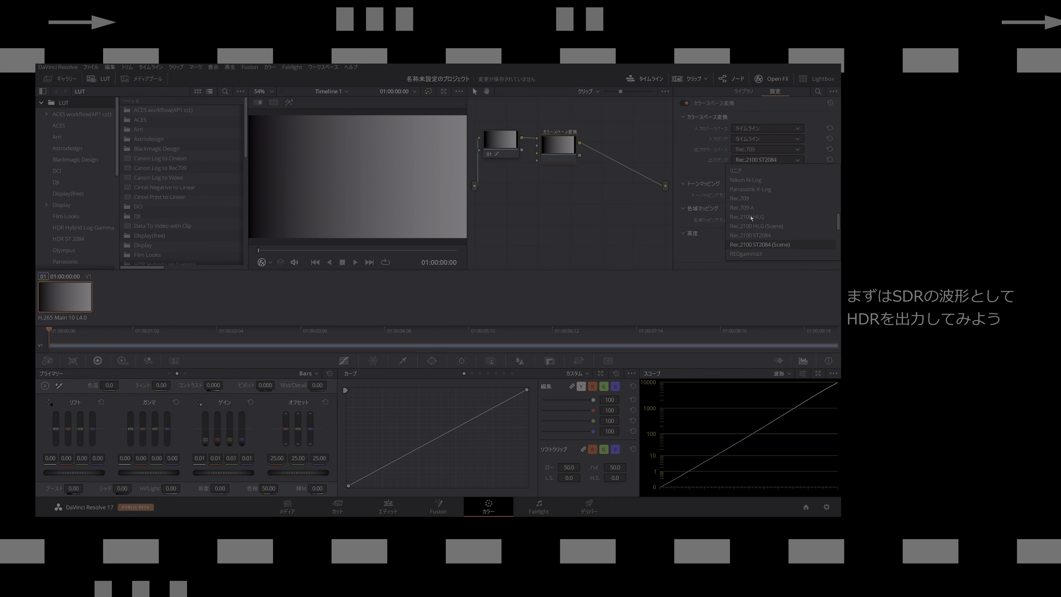
scroll(751, 218, "up", 2)
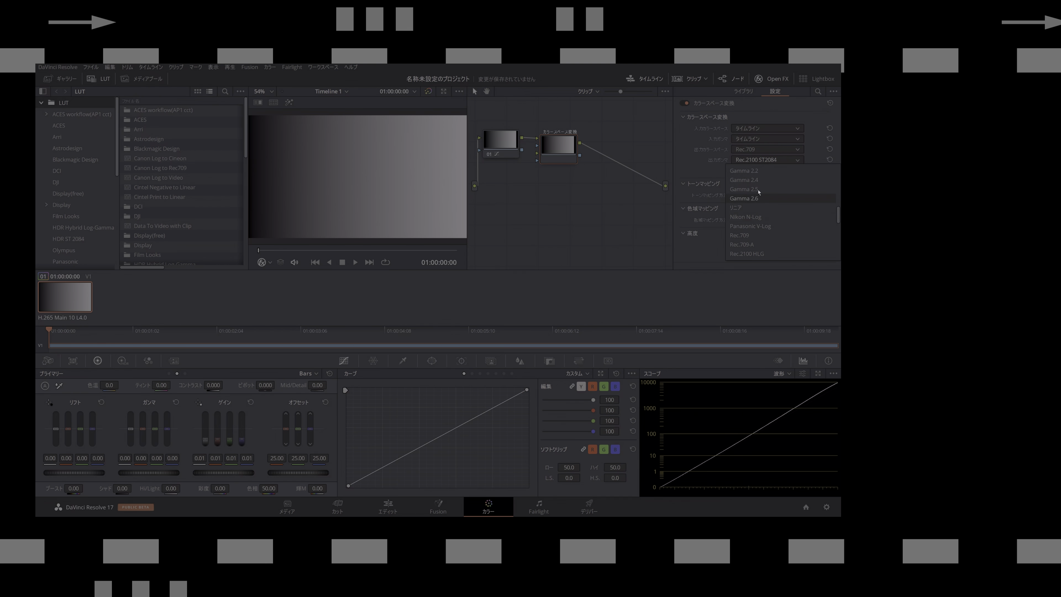
left_click(758, 171)
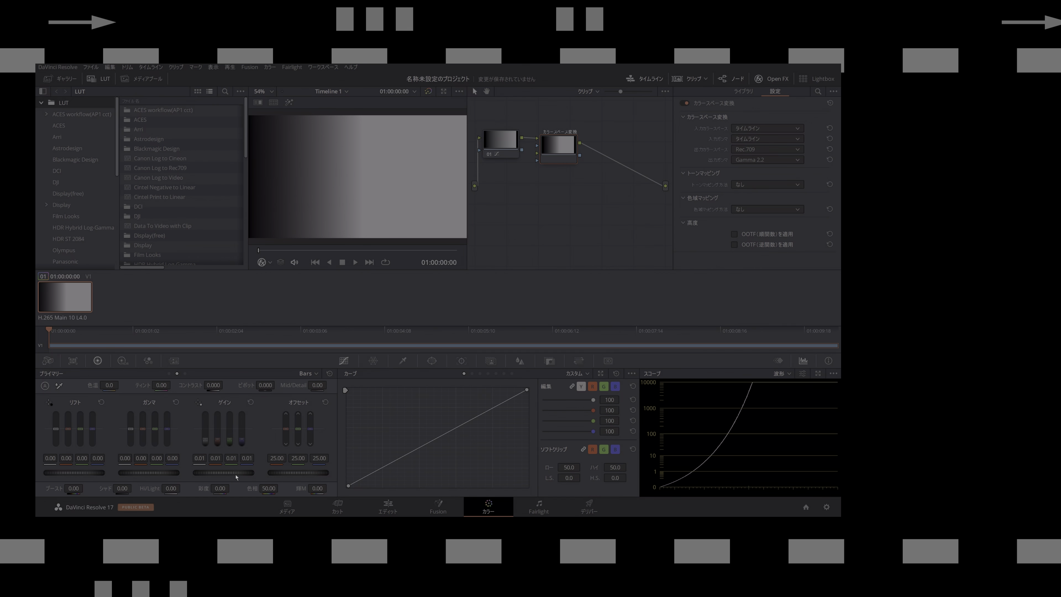
key("ctrl+d")
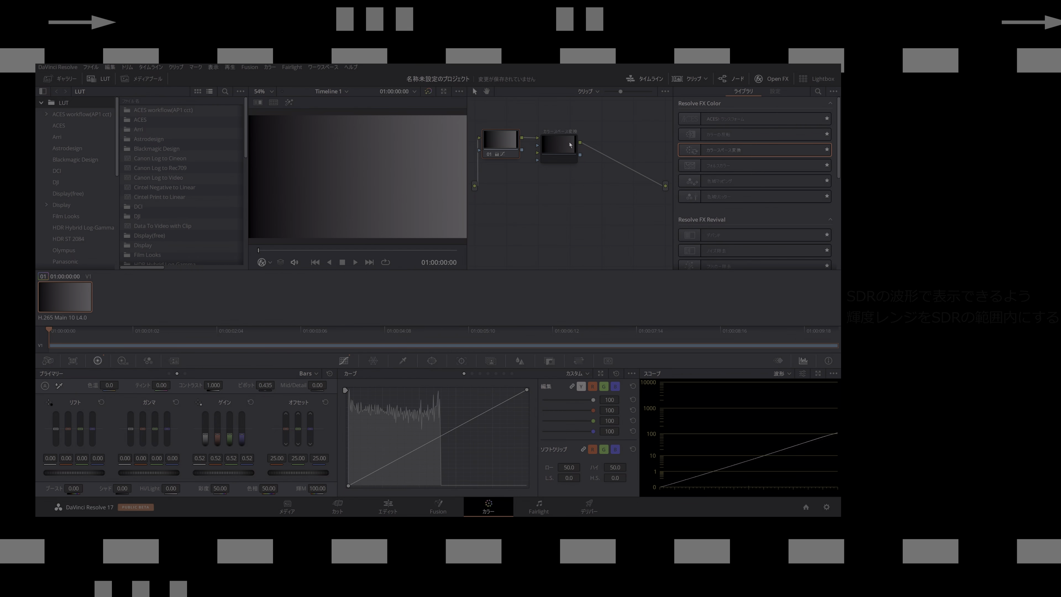
Shift the Color Space Transform node right and add a new serial node after node 01
left_click_drag(570, 145, 611, 145)
left_click(506, 149)
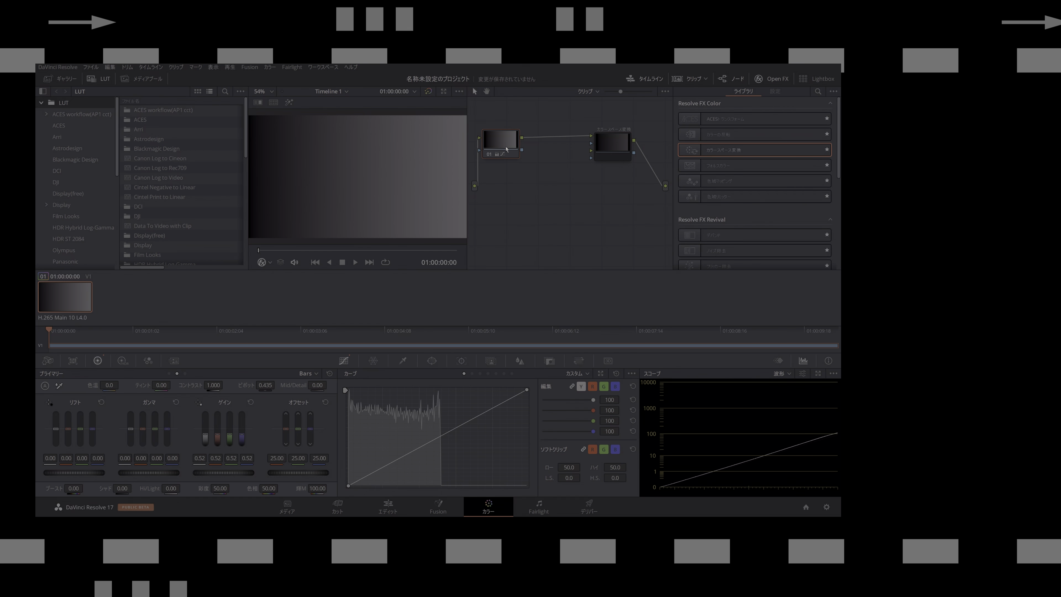
key("alt+s")
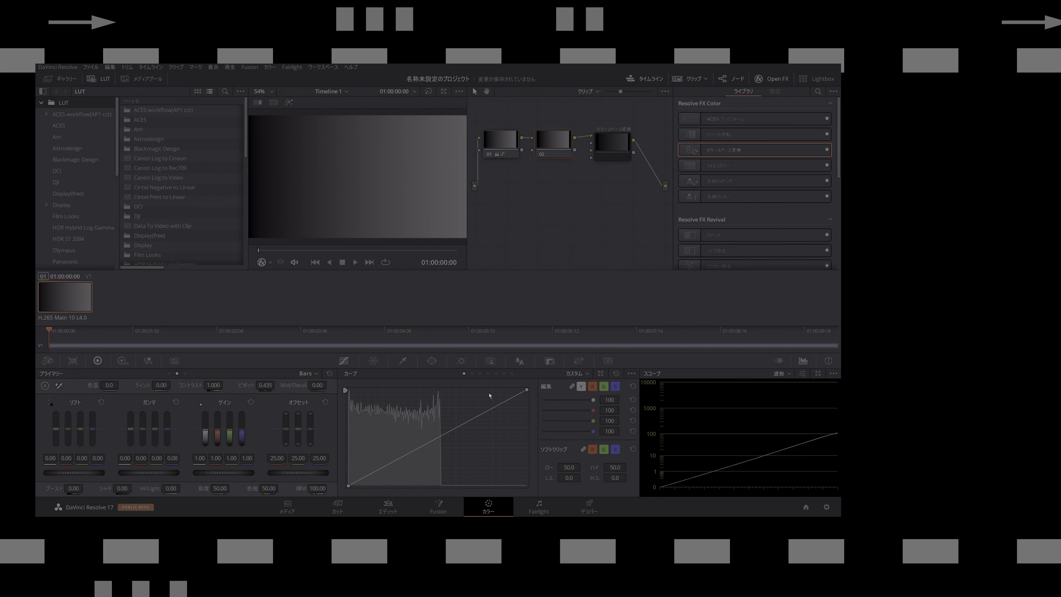
Try gain 1.04 and a gamma lift, then reset gamma to 0.00 and node 01's gain to 1.00
mouse_move(218, 472)
left_mouse_down()
mouse_move(255, 472)
mouse_move(217, 472)
left_mouse_up()
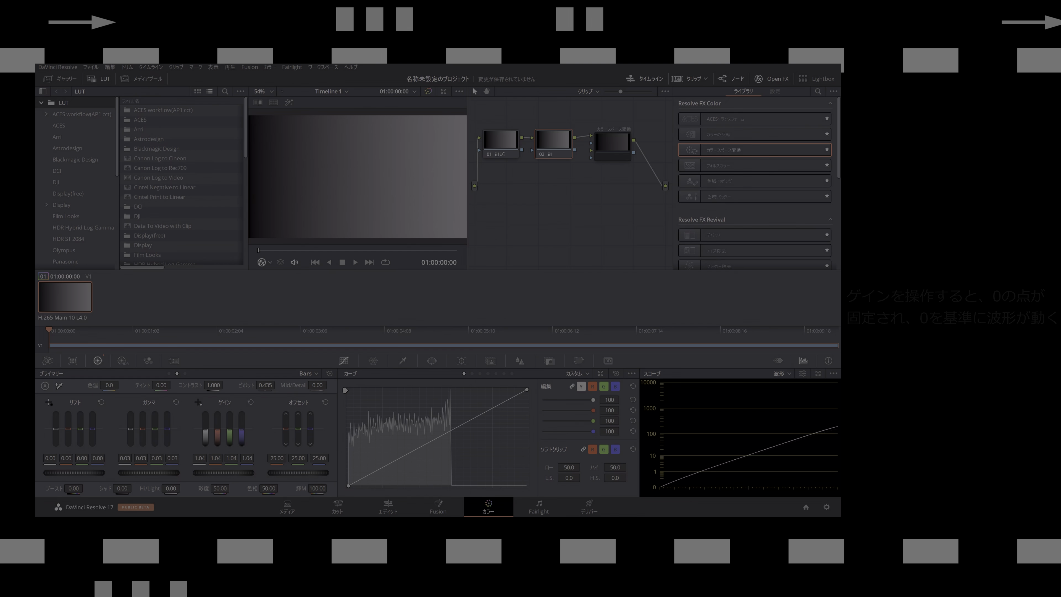
mouse_move(147, 472)
left_mouse_down()
mouse_move(155, 472)
mouse_move(142, 472)
left_mouse_up()
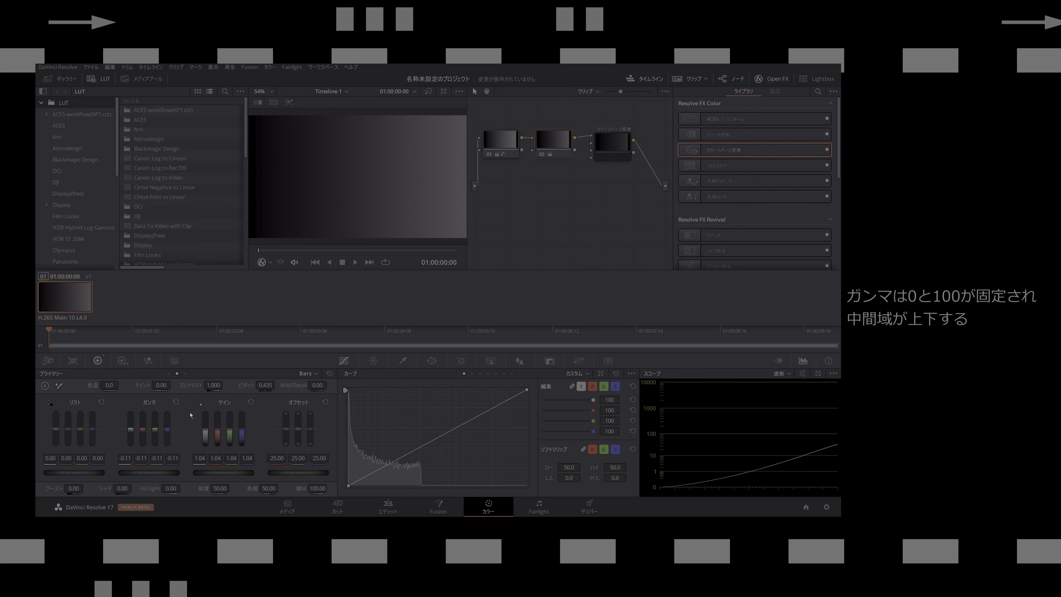
left_click(176, 402)
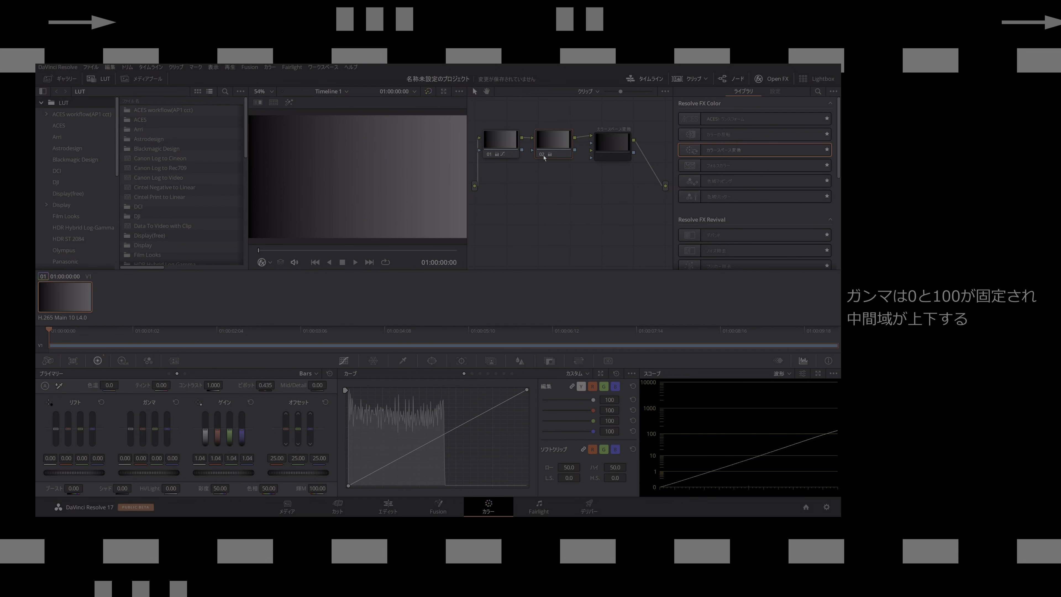
left_click(501, 144)
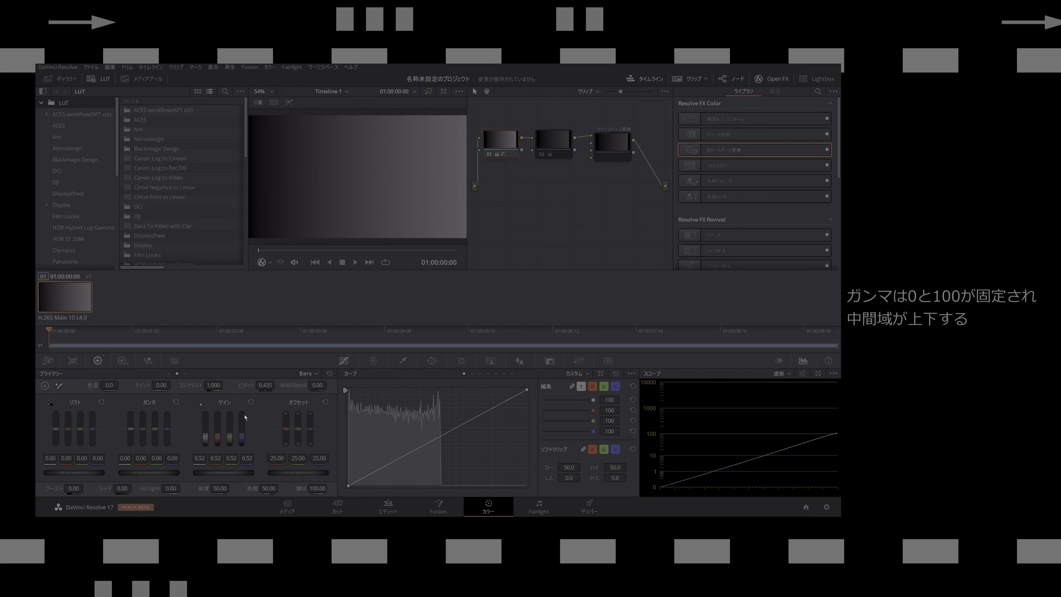
left_click(250, 402)
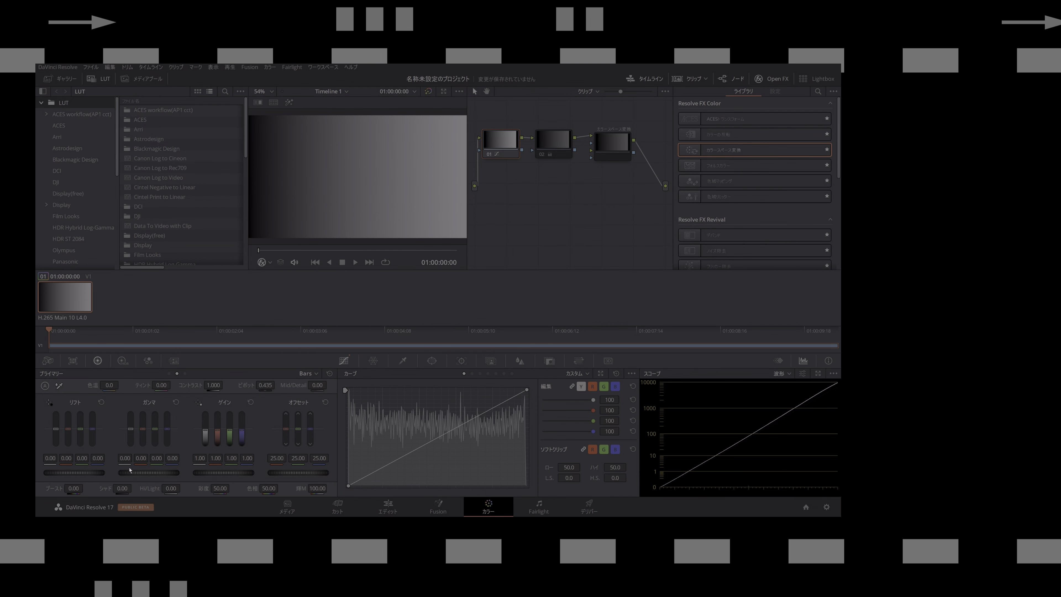
Test raising and lowering gamma and lowering gain, then reset gamma to 0 and gain to 1.00
left_click_drag(133, 475, 180, 473)
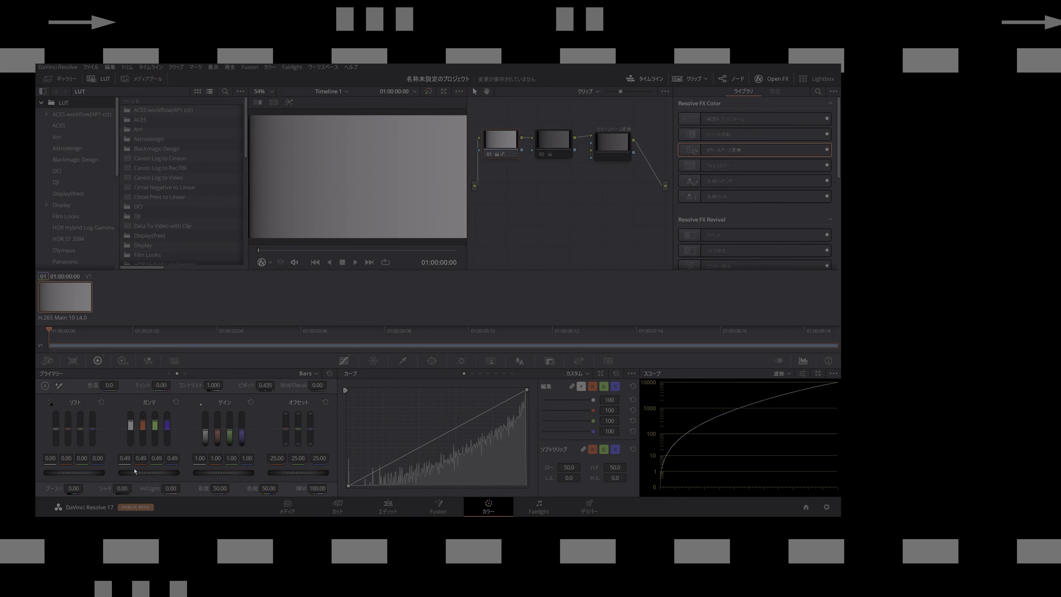
mouse_move(163, 473)
left_mouse_down()
mouse_move(138, 472)
mouse_move(248, 464)
left_mouse_up()
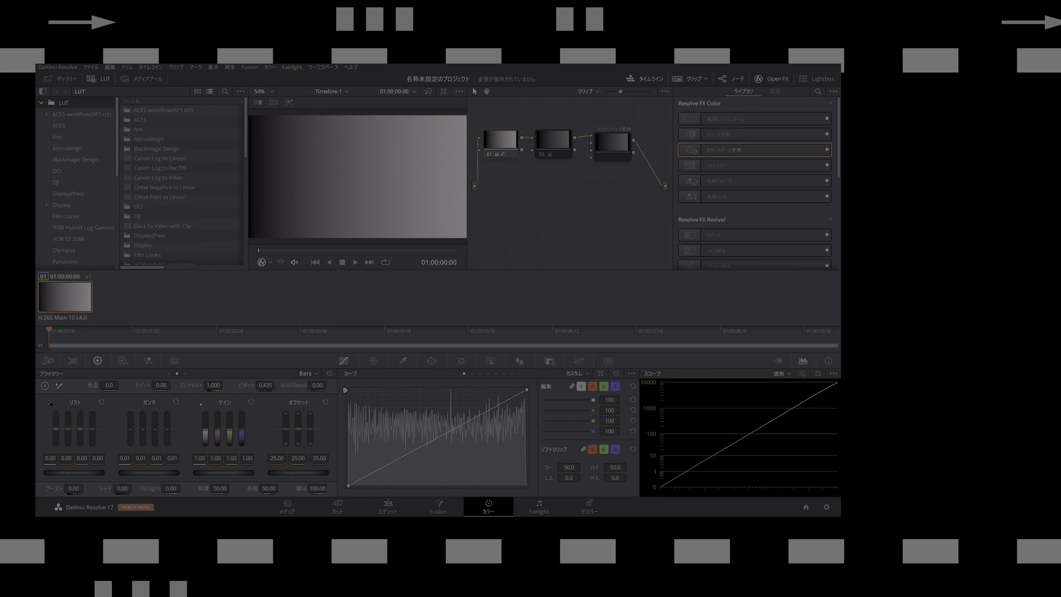
left_click(177, 403)
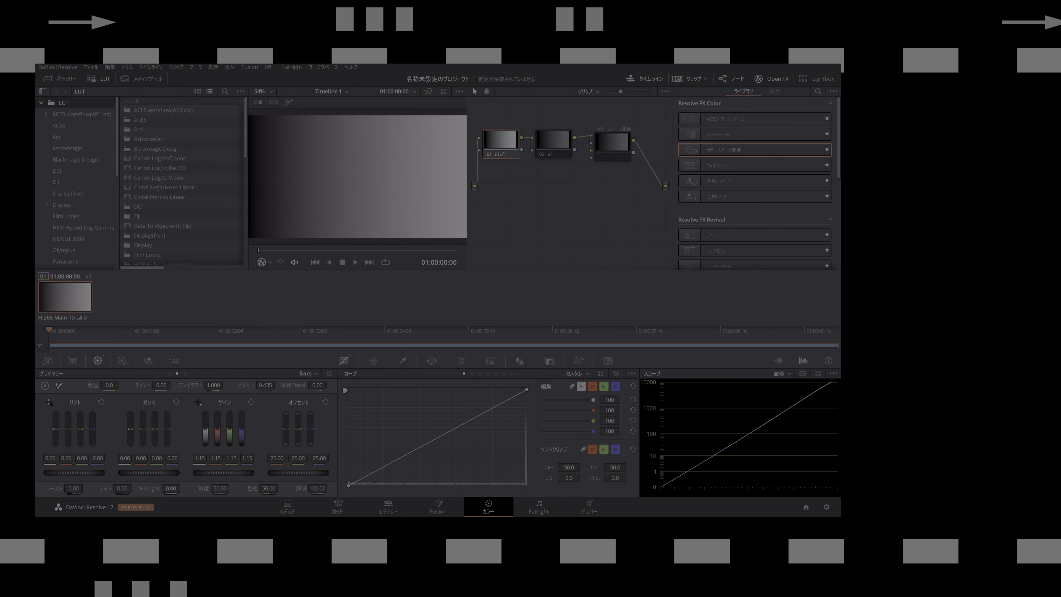
left_click_drag(234, 473, 201, 472)
left_click(250, 403)
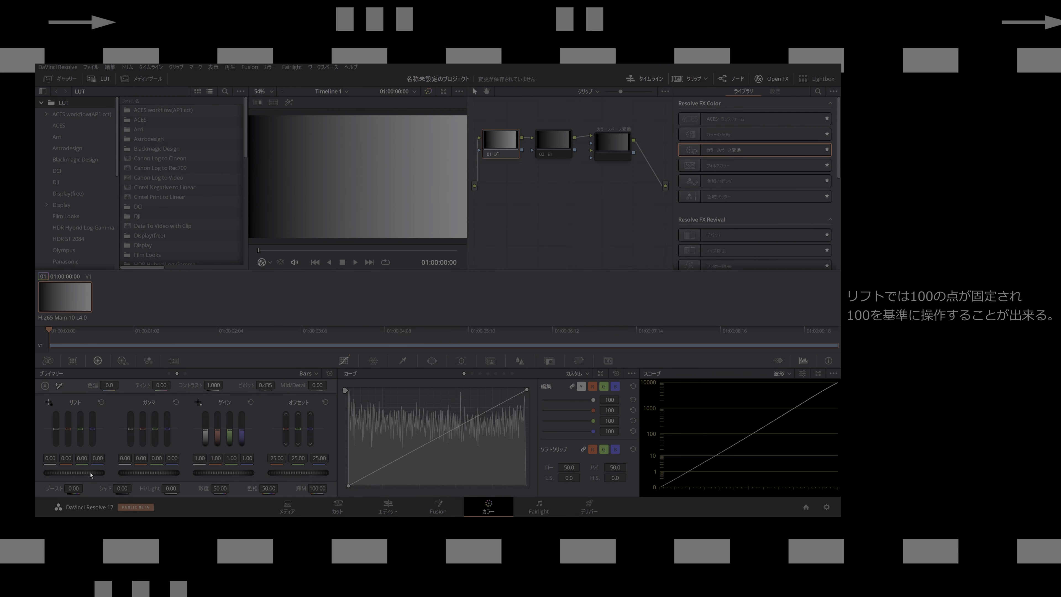
Test darkening the lift and undo it, then try a lower gain and reset it to 1.00
mouse_move(91, 473)
left_mouse_down()
mouse_move(71, 473)
mouse_move(105, 473)
left_mouse_up()
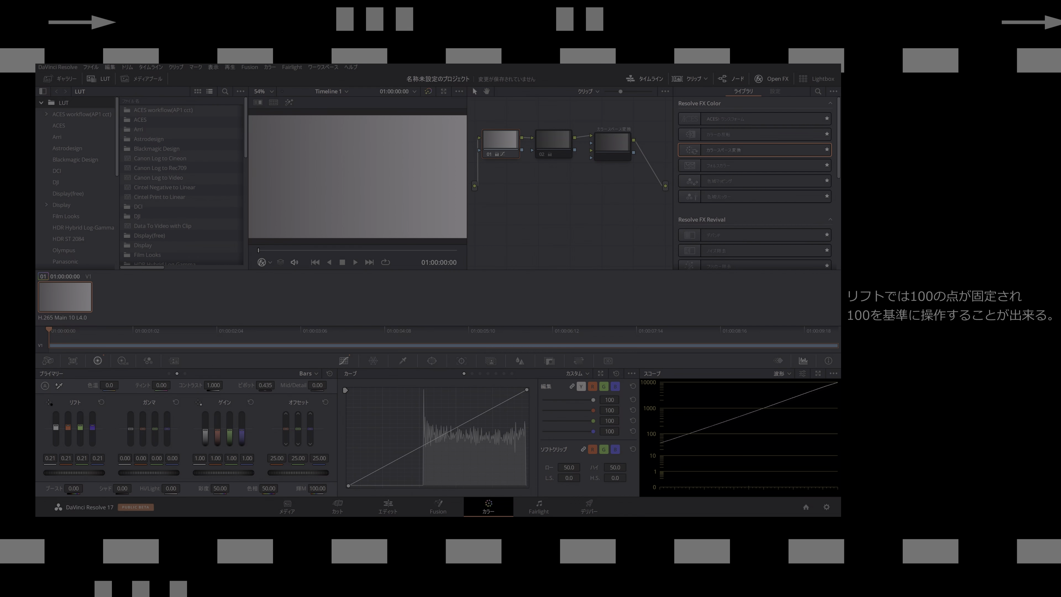
left_click_drag(73, 473, 58, 473)
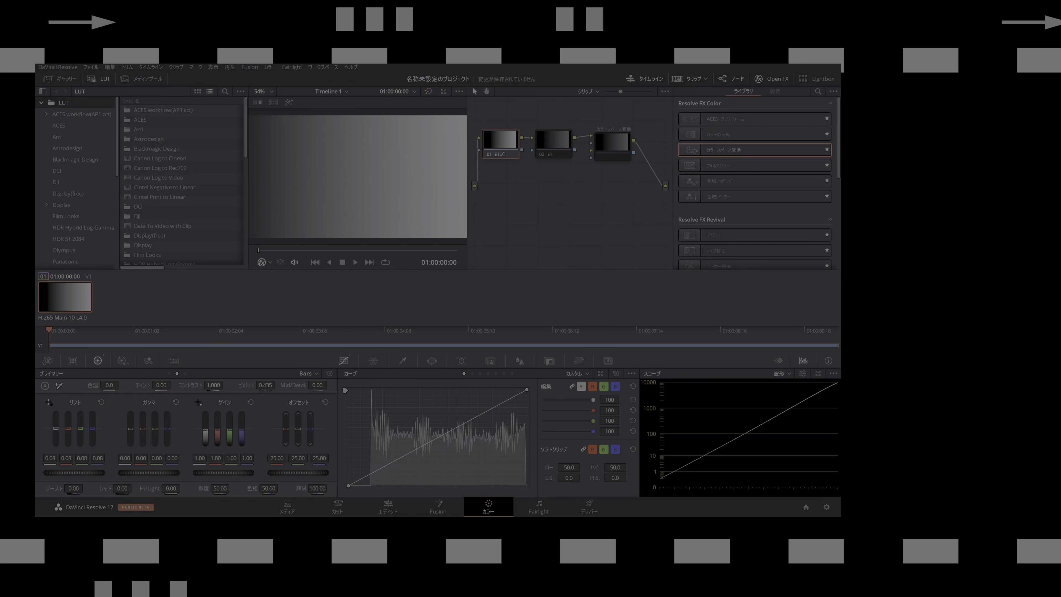
key("ctrl+z")
key("ctrl+z")
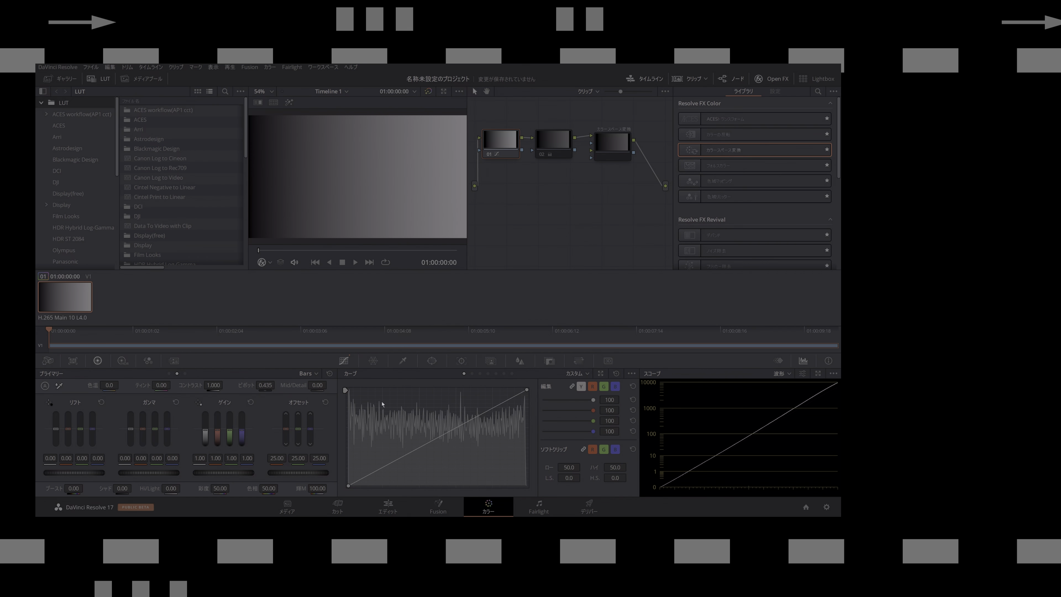
mouse_move(223, 473)
left_mouse_down()
mouse_move(198, 473)
mouse_move(226, 472)
left_mouse_up()
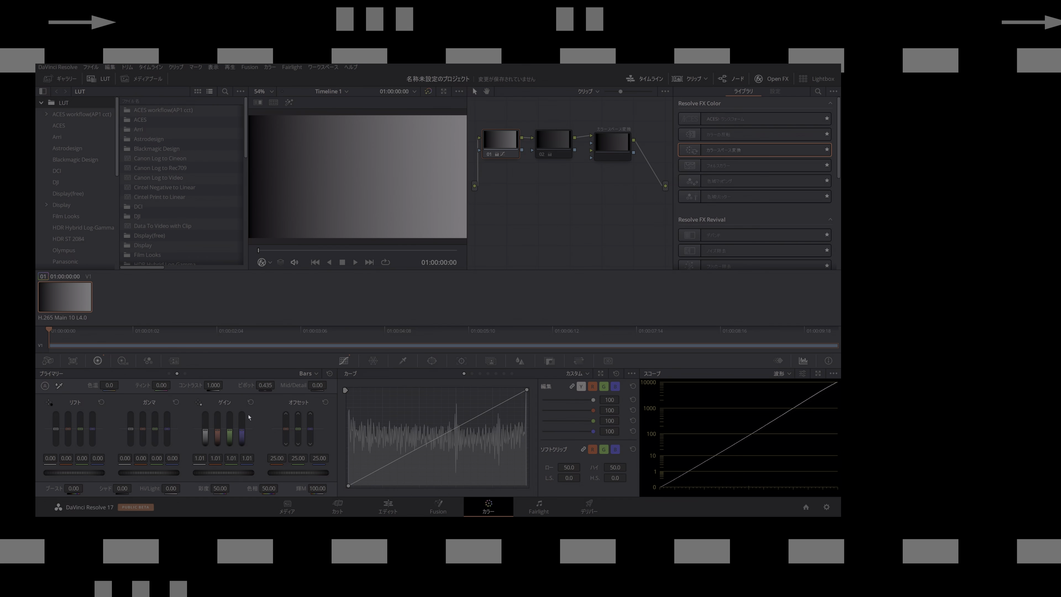
left_click(251, 402)
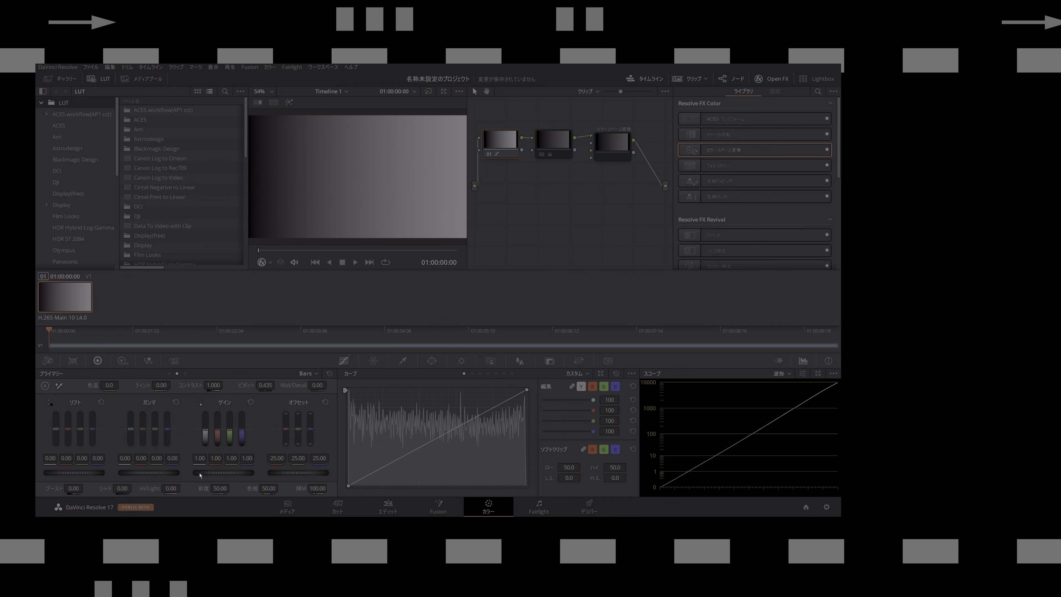
Reset a small gamma raise to zero, then add a midtone curve point bowed upward
left_click_drag(147, 473, 179, 473)
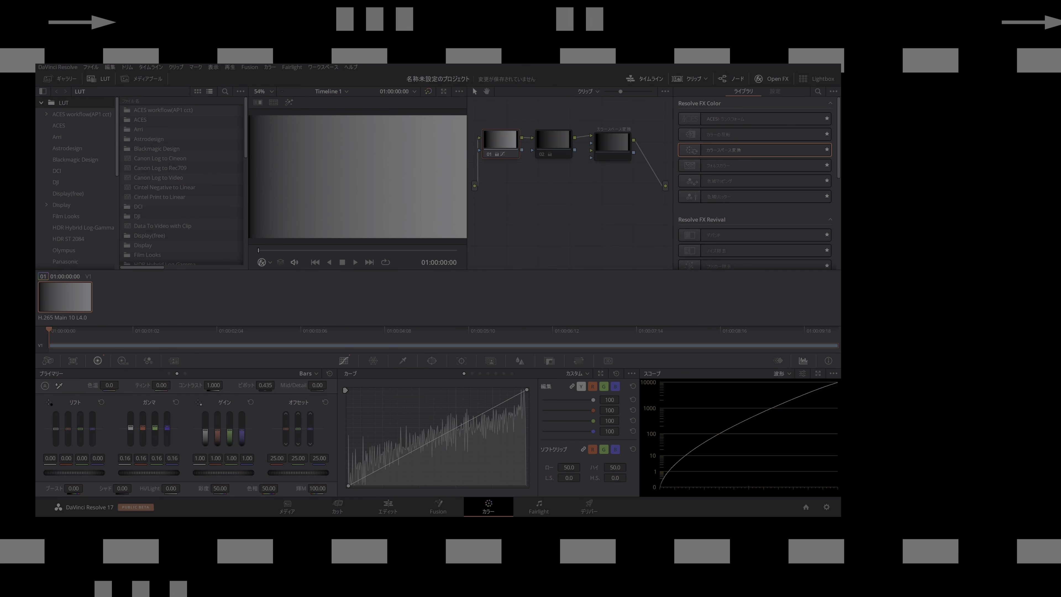
left_click(175, 402)
mouse_move(428, 444)
left_mouse_down()
mouse_move(408, 420)
mouse_move(373, 434)
mouse_move(384, 420)
left_mouse_up()
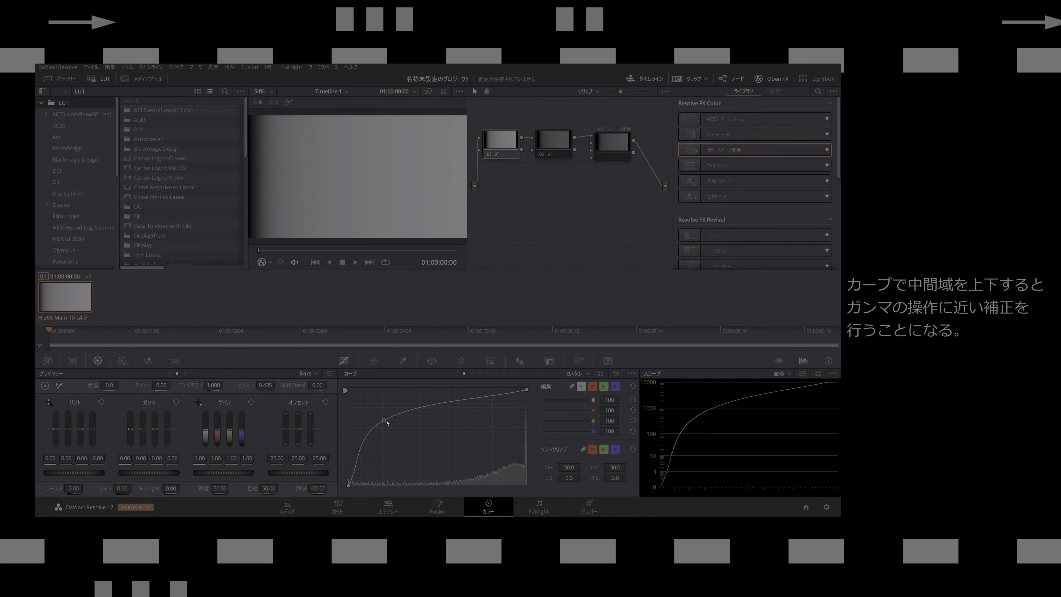
Straighten the curve, undo a white-point test, reset Shadow to 0.00, and slide the black point right
right_click(384, 420)
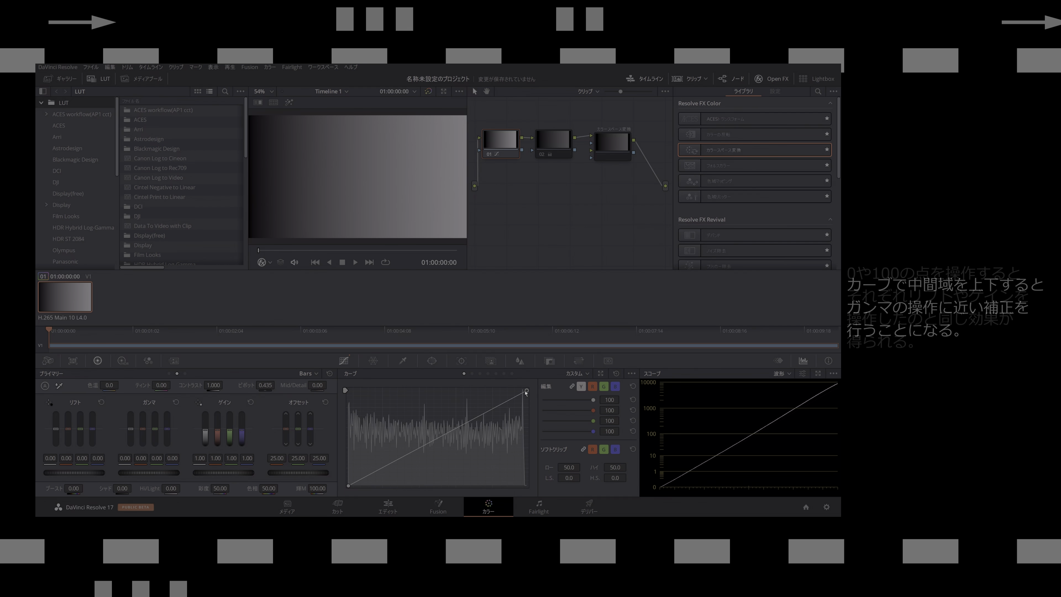
left_click_drag(530, 393, 527, 450)
key("ctrl+z")
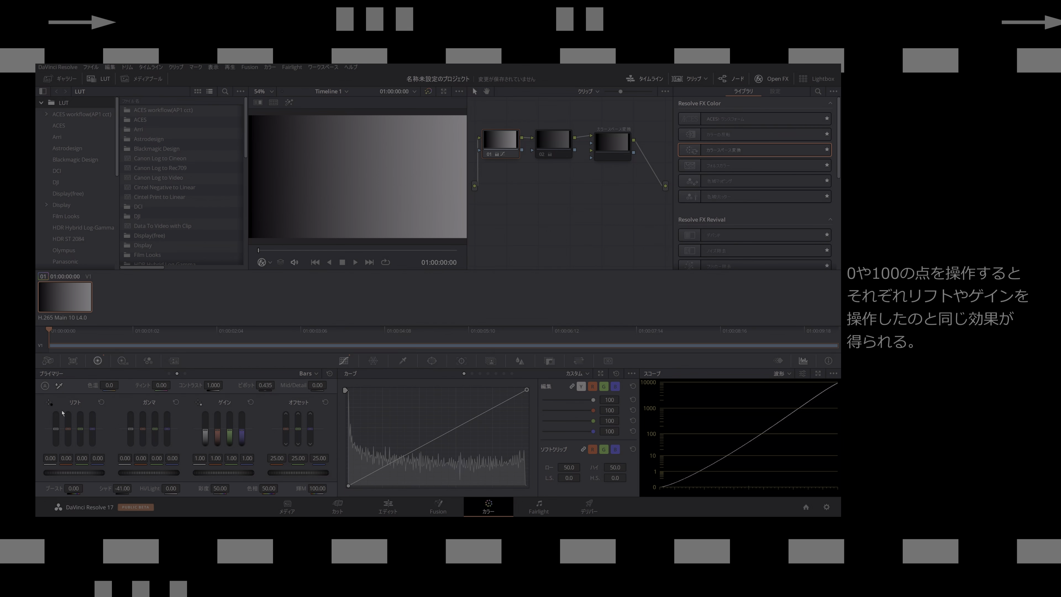
double_click(124, 493)
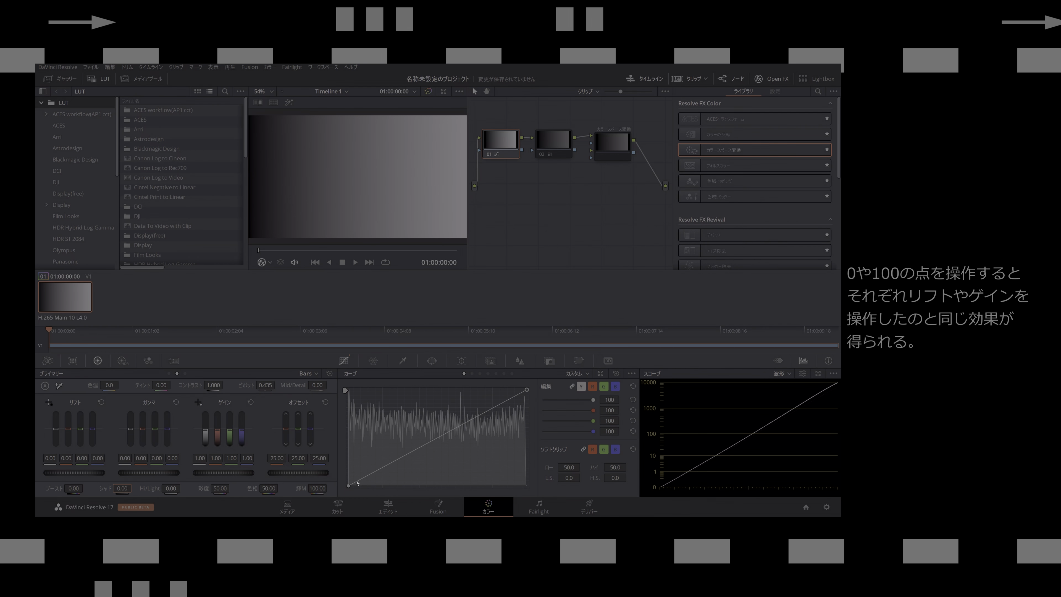
mouse_move(349, 485)
left_mouse_down()
mouse_move(401, 487)
mouse_move(330, 441)
mouse_move(322, 491)
left_mouse_up()
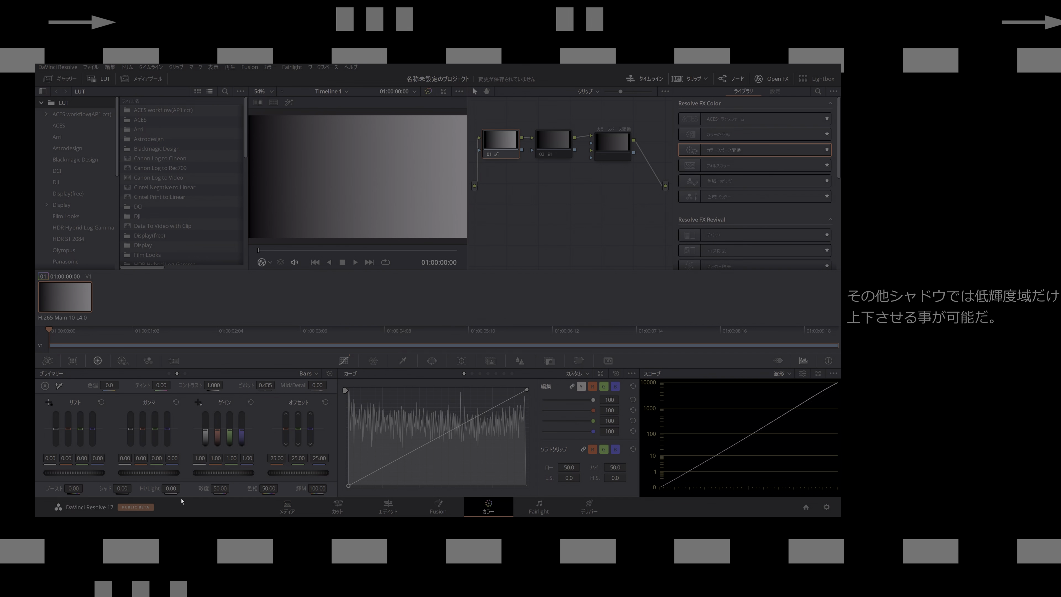
Test the Shadow and Hi/Light values, then set both back to 0.00
left_click_drag(125, 488, 83, 487)
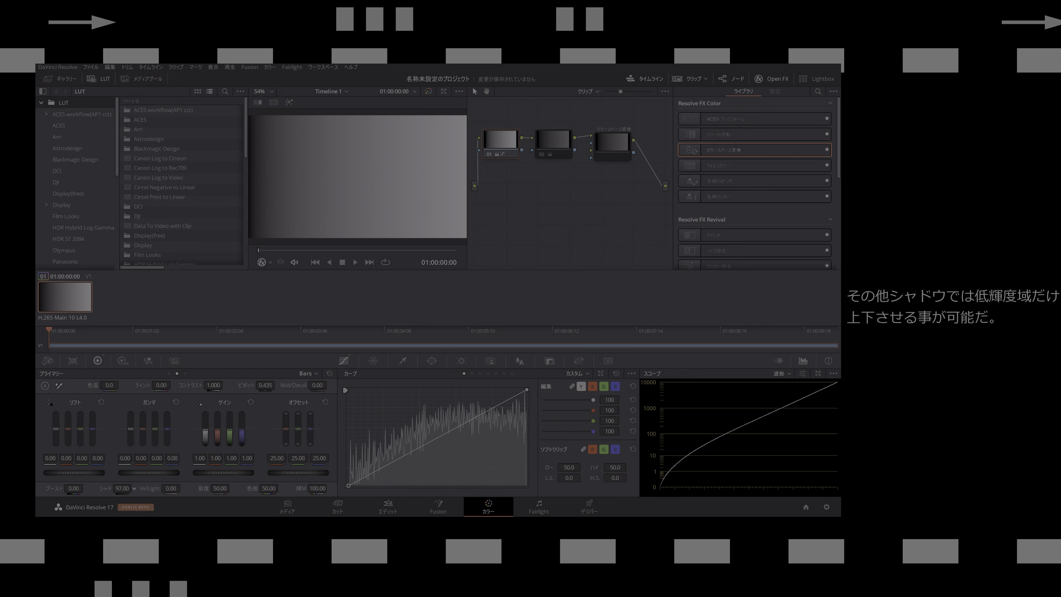
mouse_move(122, 488)
left_mouse_down()
mouse_move(188, 487)
mouse_move(124, 488)
left_mouse_up()
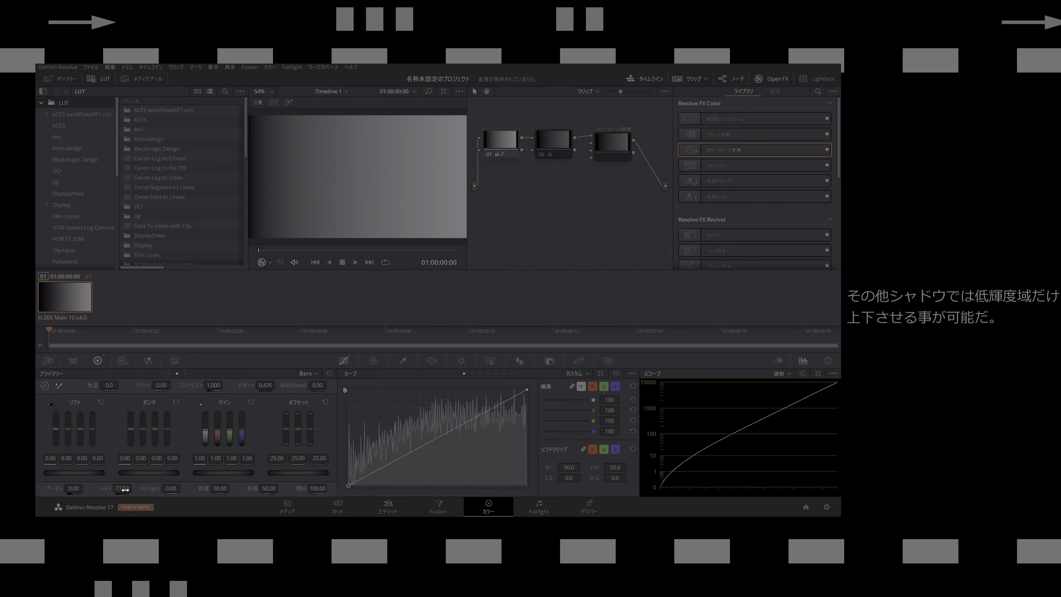
double_click(125, 489)
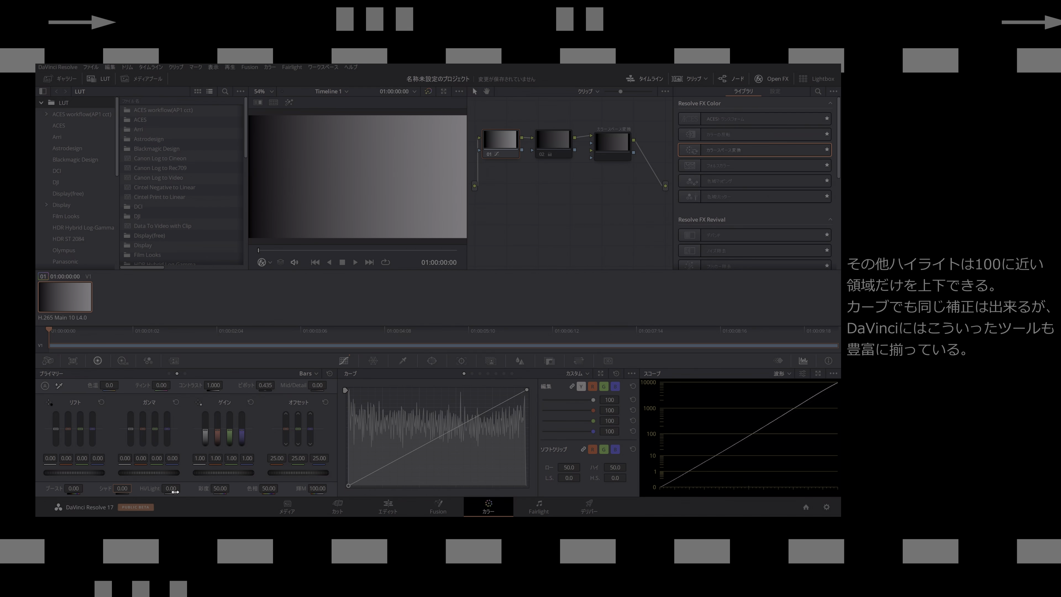
mouse_move(171, 488)
left_mouse_down()
mouse_move(129, 488)
mouse_move(173, 488)
left_mouse_up()
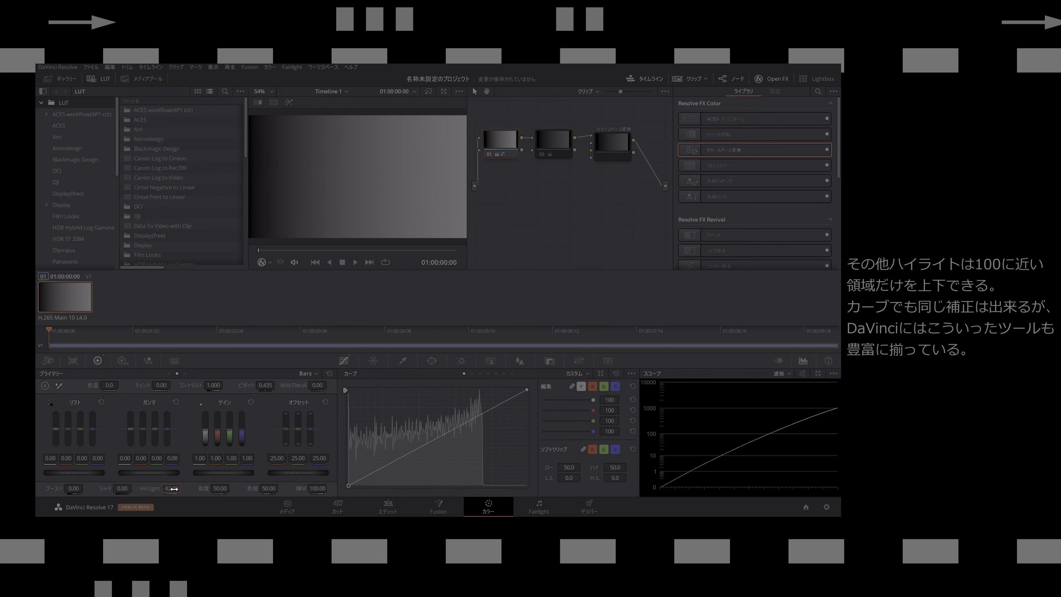
left_click(174, 488)
type("0")
key("Return")
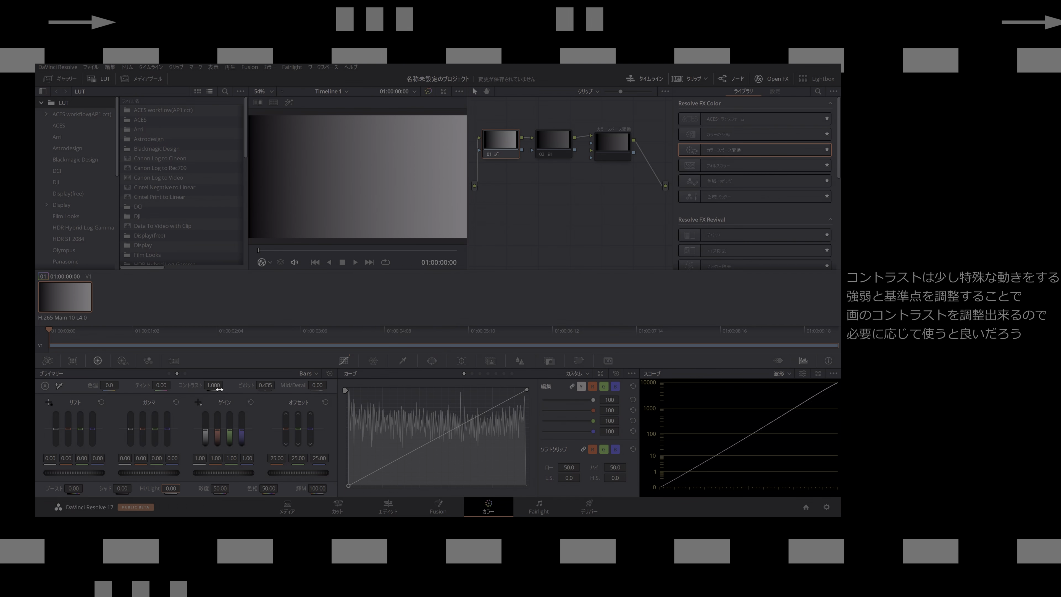
Experiment with contrast, gamma and pivot, then reset contrast to 1.000 with pivot at 0.000
mouse_move(219, 389)
left_mouse_down()
mouse_move(200, 385)
mouse_move(221, 385)
left_mouse_up()
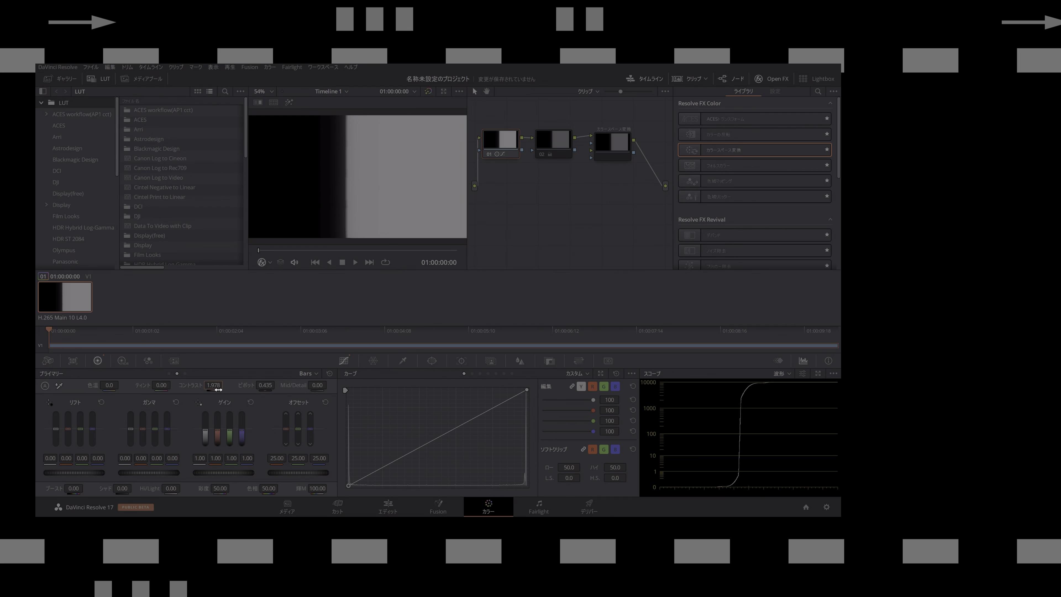
double_click(218, 389)
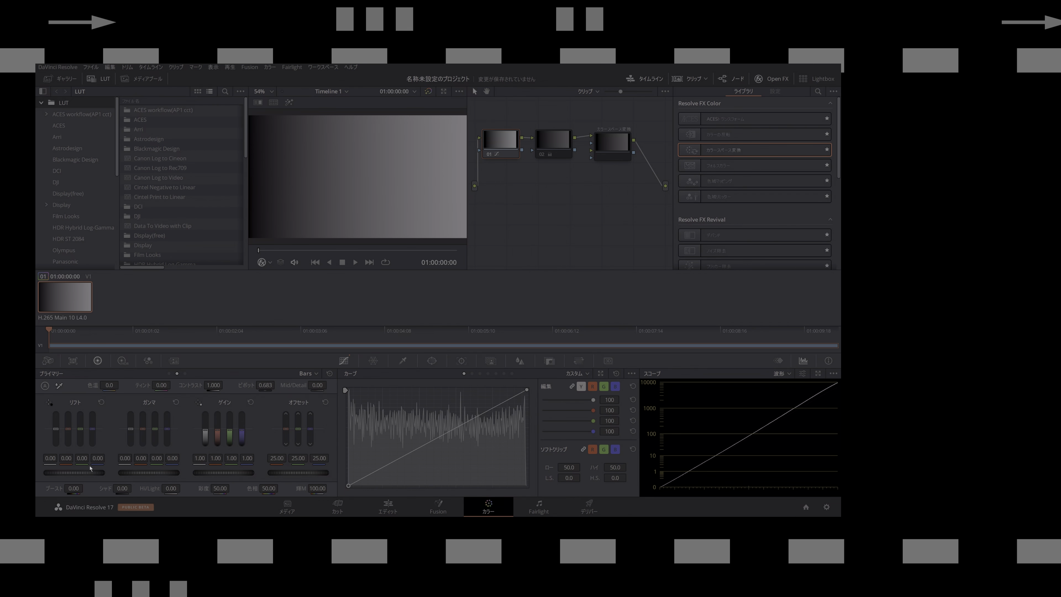
mouse_move(124, 472)
left_mouse_down()
mouse_move(142, 473)
mouse_move(95, 473)
left_mouse_up()
left_click_drag(265, 385, 255, 385)
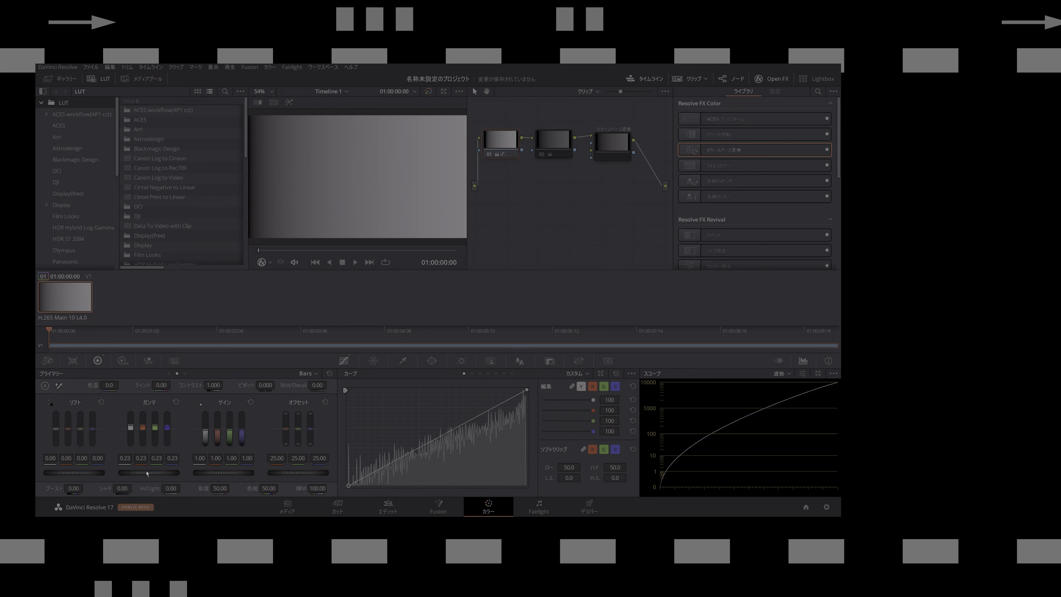
left_click(176, 402)
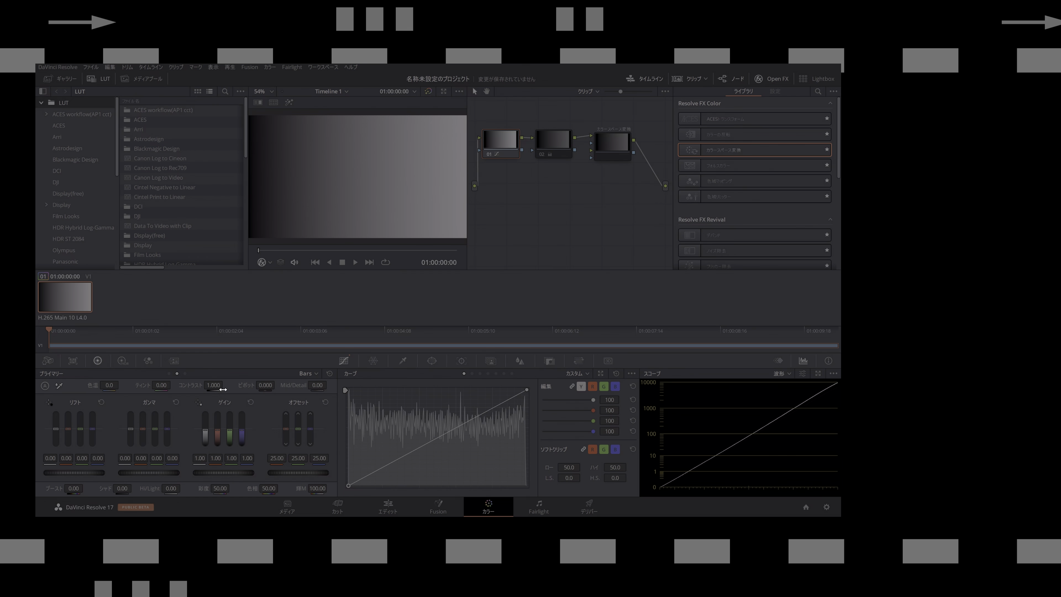
mouse_move(213, 385)
left_mouse_down()
mouse_move(293, 385)
mouse_move(236, 388)
mouse_move(266, 386)
left_mouse_up()
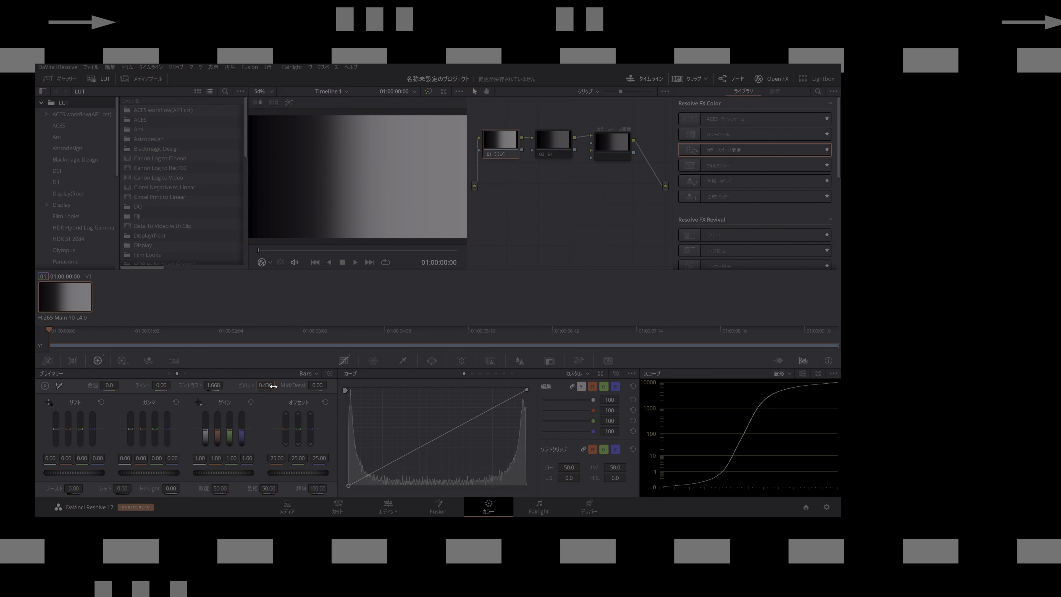
left_click_drag(265, 385, 193, 385)
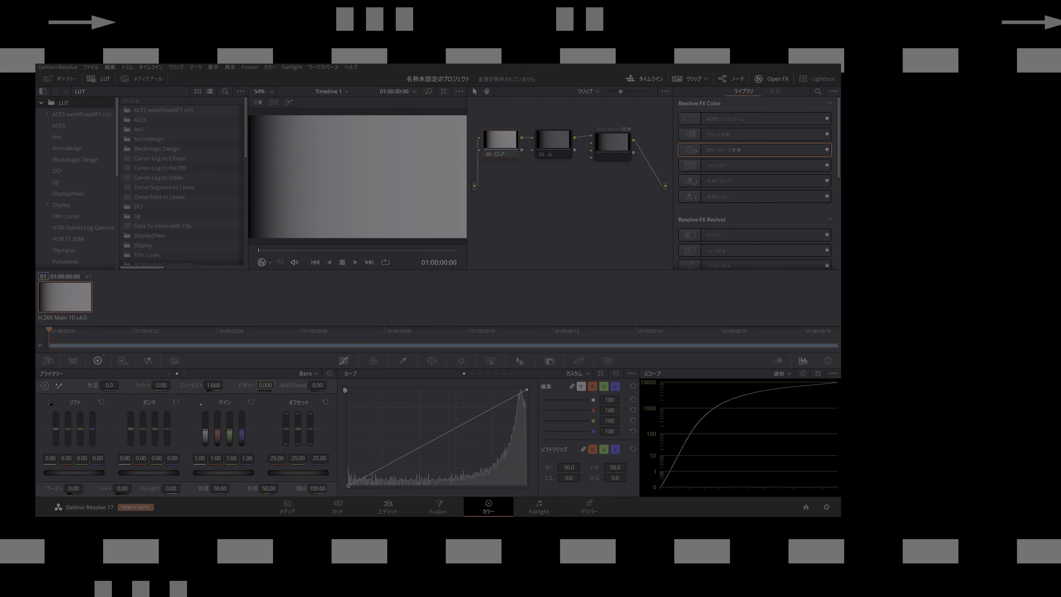
double_click(219, 388)
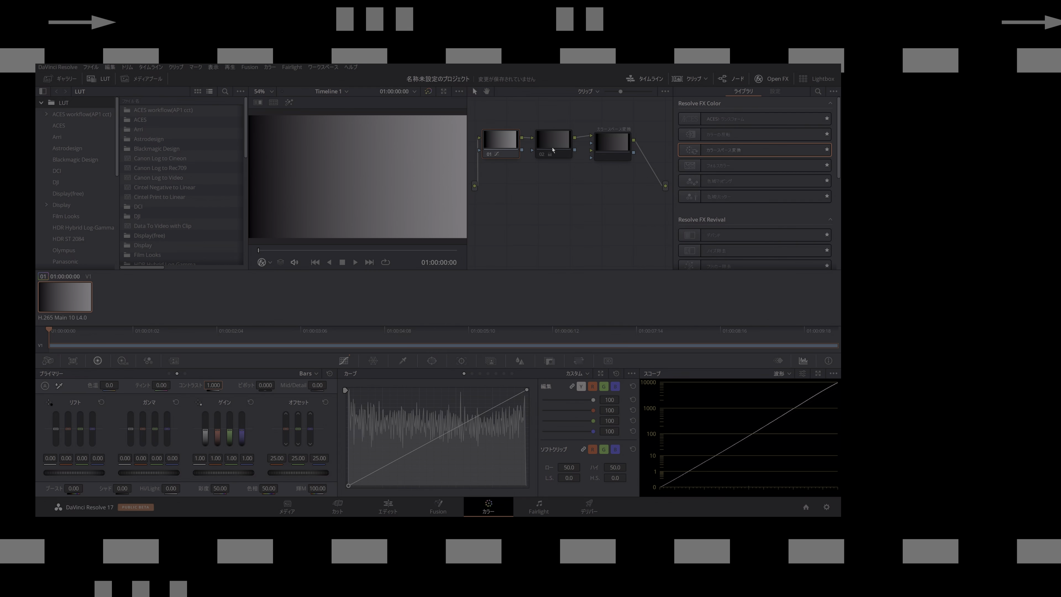
Inspect the Color Space Transform node, then pull node 01's curve white point down toward mid-height
left_click(602, 151)
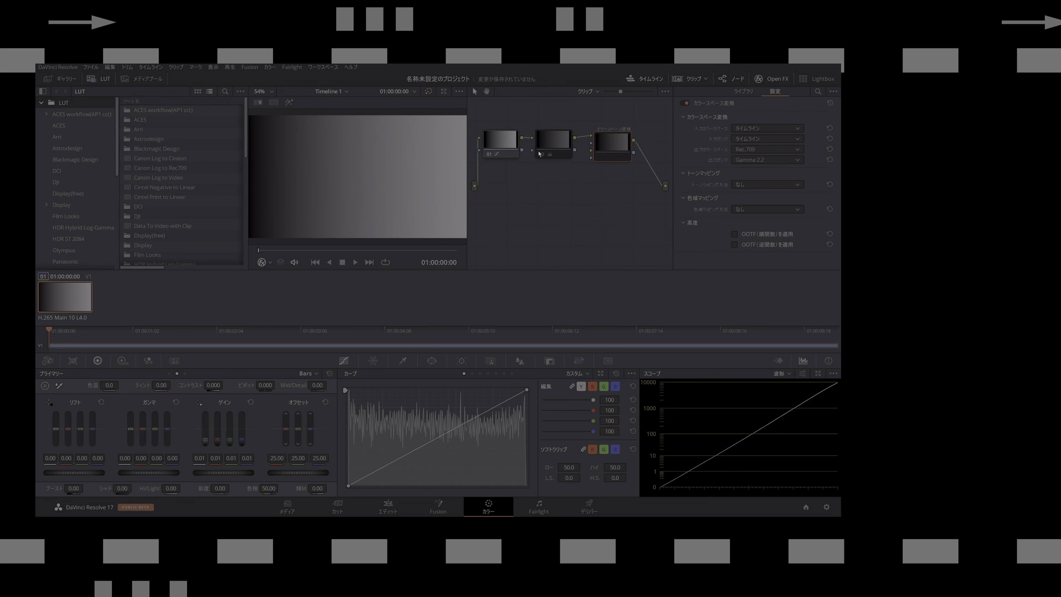
left_click(507, 146)
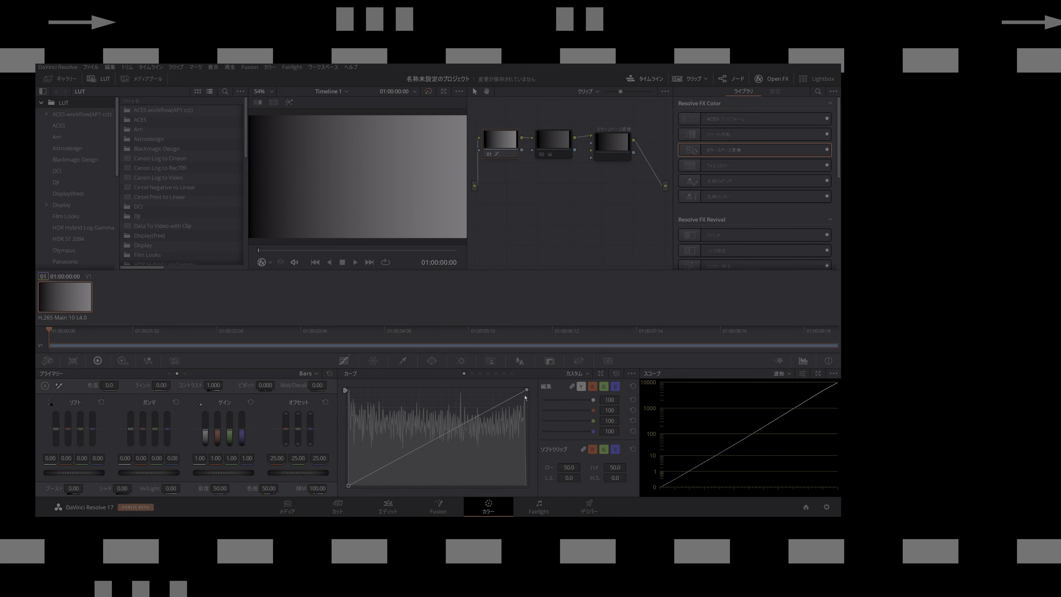
left_click_drag(527, 391, 526, 439)
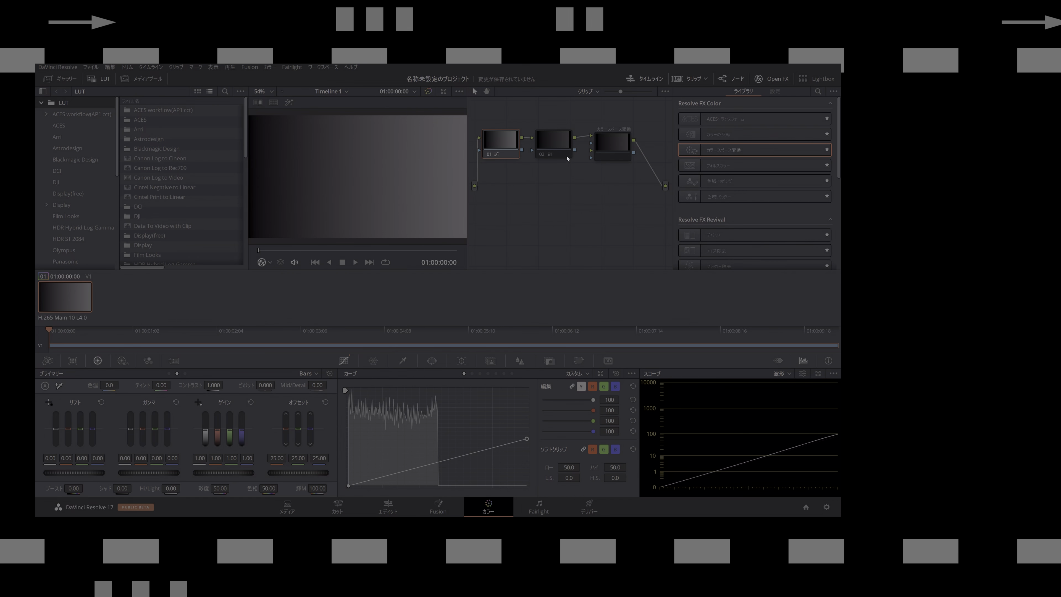
Enable the Color Space Transform node with Ctrl+D and fine-tune node 01's lowered white point
left_click(609, 138)
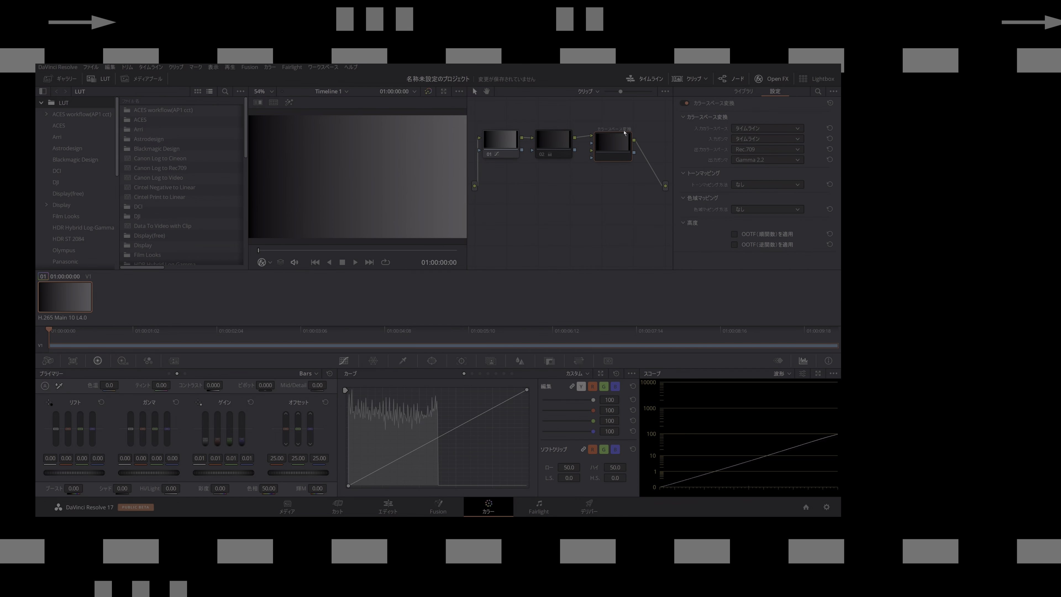
key("ctrl+d")
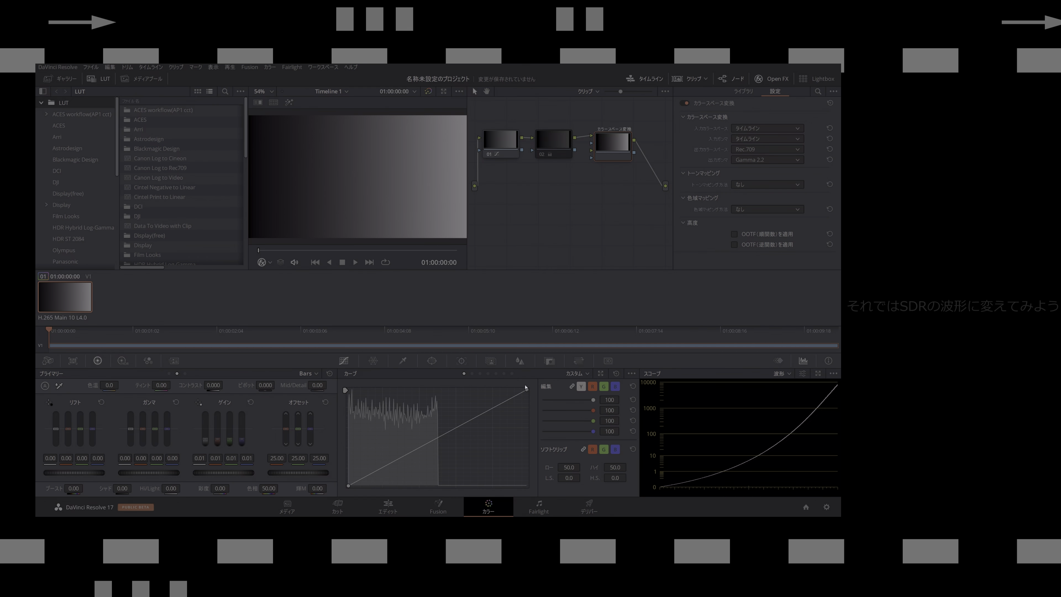
left_click(500, 143)
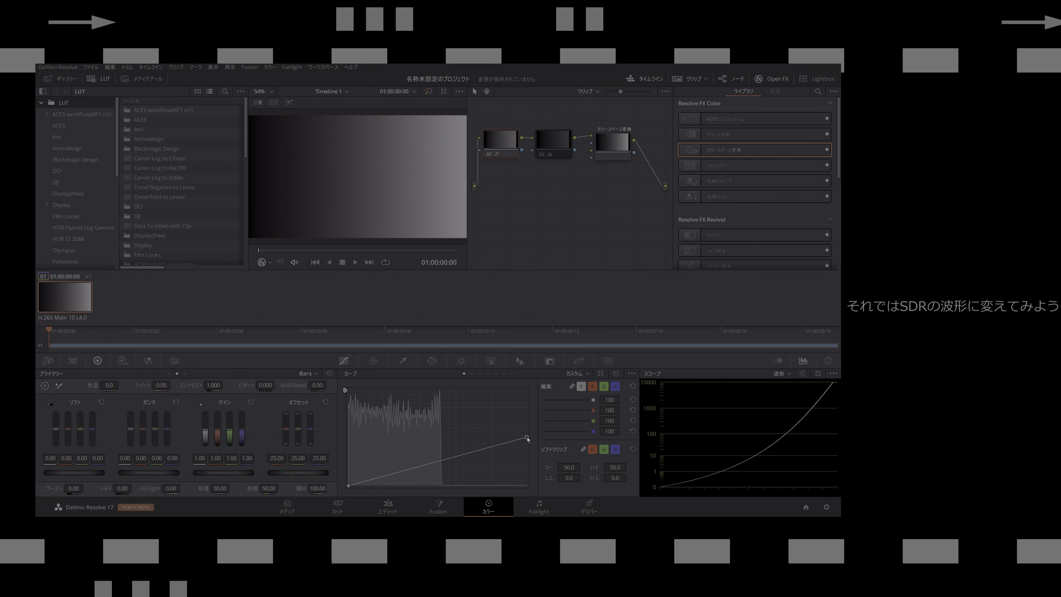
left_click_drag(525, 440, 534, 440)
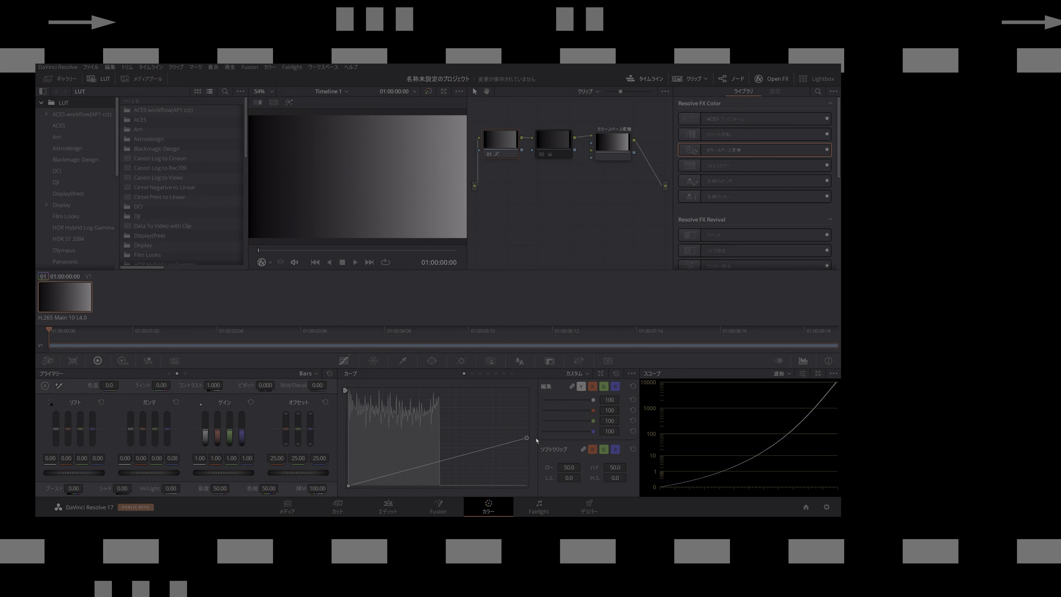
left_click_drag(538, 440, 538, 442)
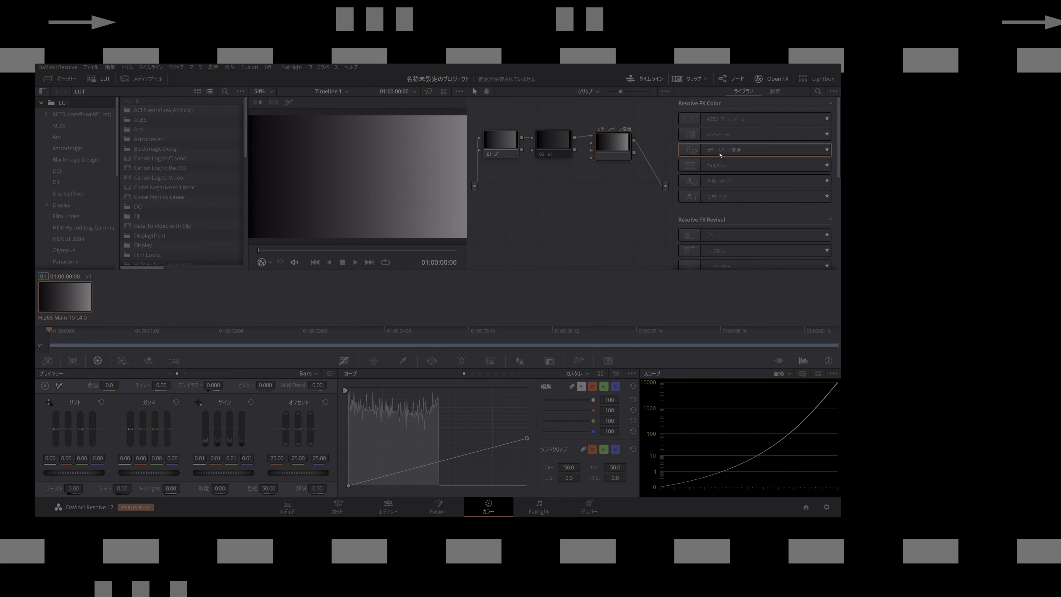
Zoom the node graph out, connect the second Color Space Transform, and set Tone Mapping to None
left_click_drag(625, 95, 571, 94)
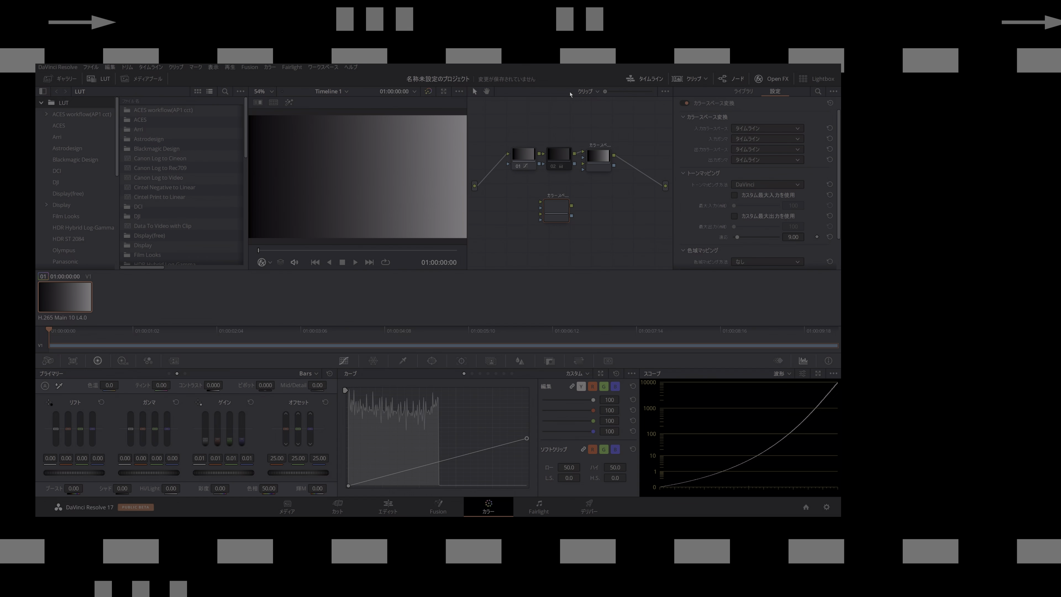
mouse_move(614, 156)
left_mouse_down()
mouse_move(540, 202)
mouse_move(668, 189)
left_mouse_up()
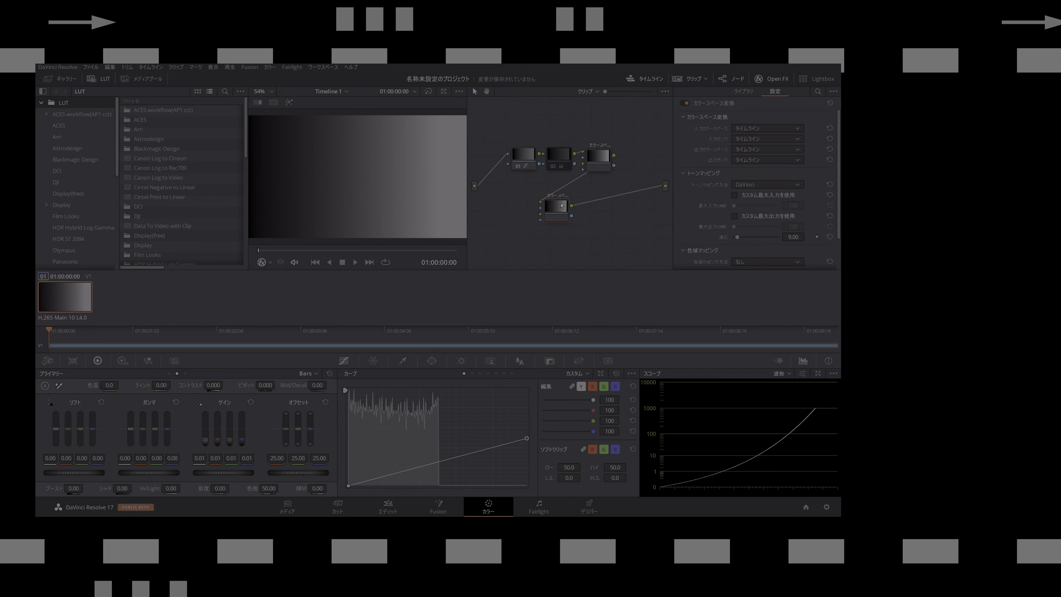
left_click(766, 185)
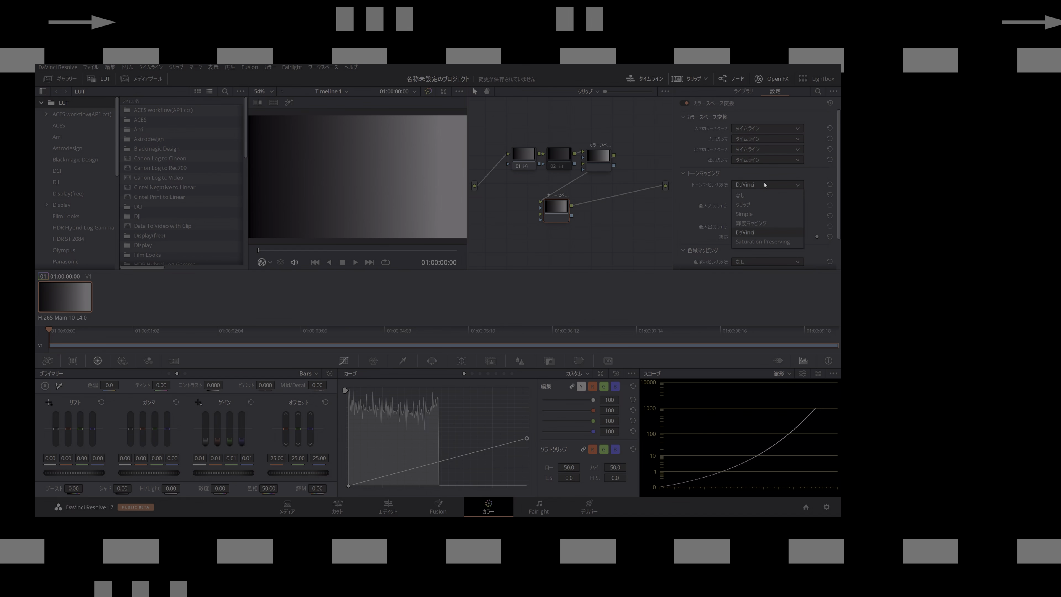
left_click(756, 199)
Set the second transform's input colour space to Rec.709 and input gamma to Gamma 2.2
left_click(760, 129)
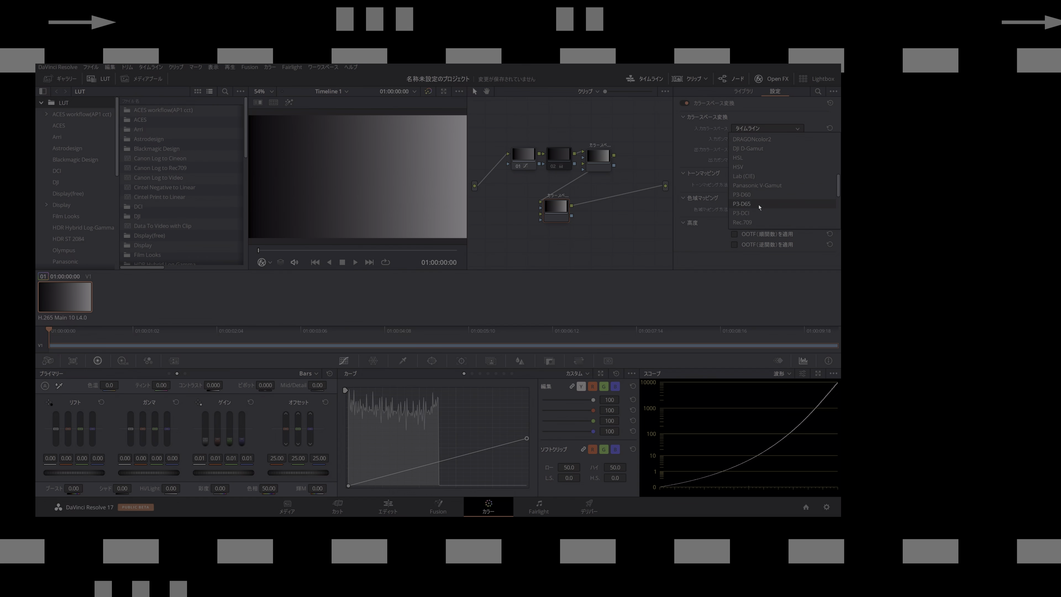
left_click(742, 223)
left_click(766, 139)
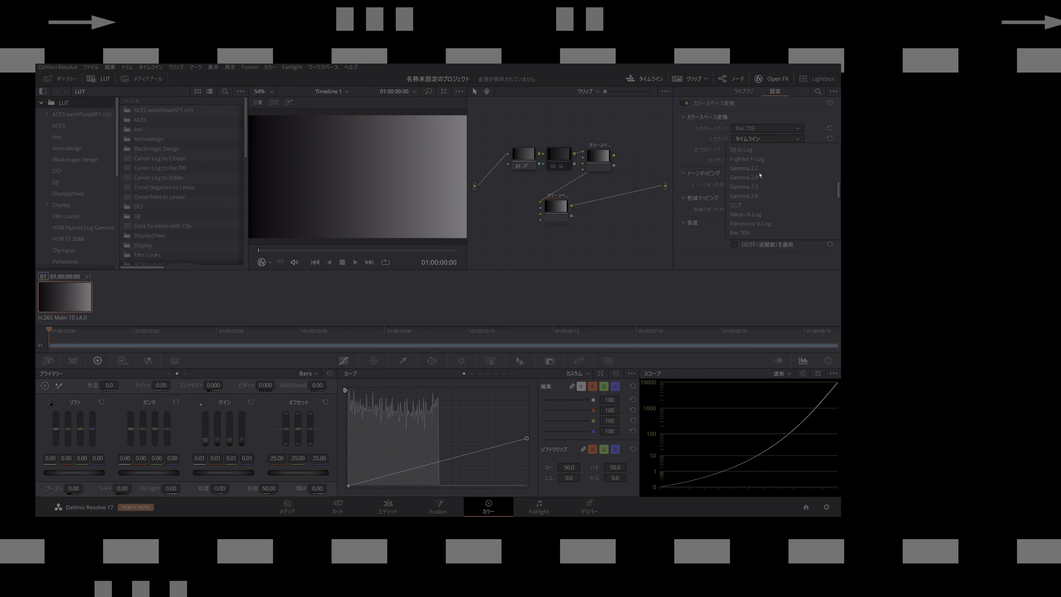
left_click(752, 232)
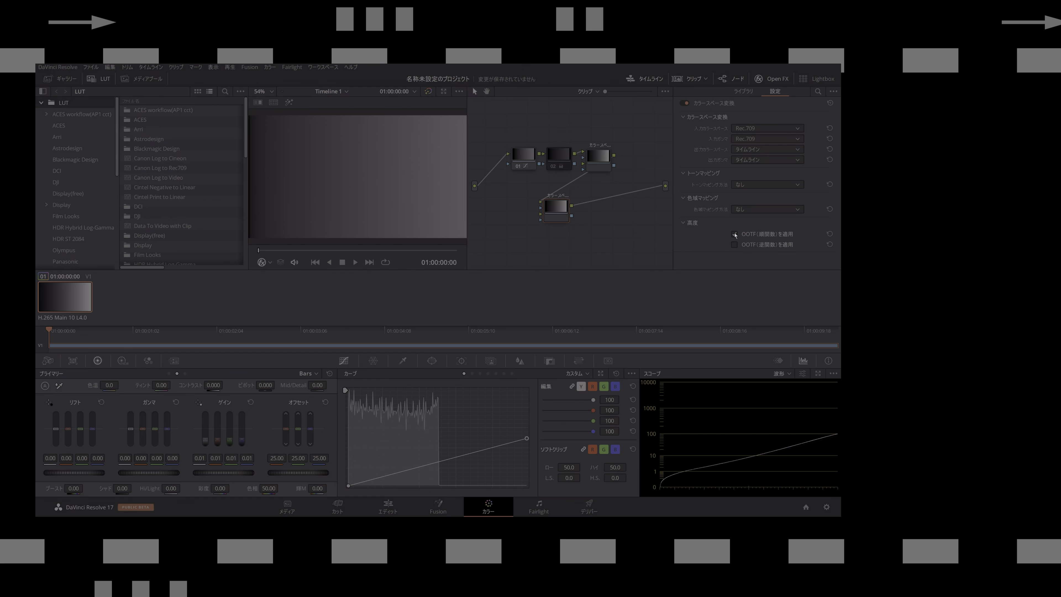
left_click(746, 150)
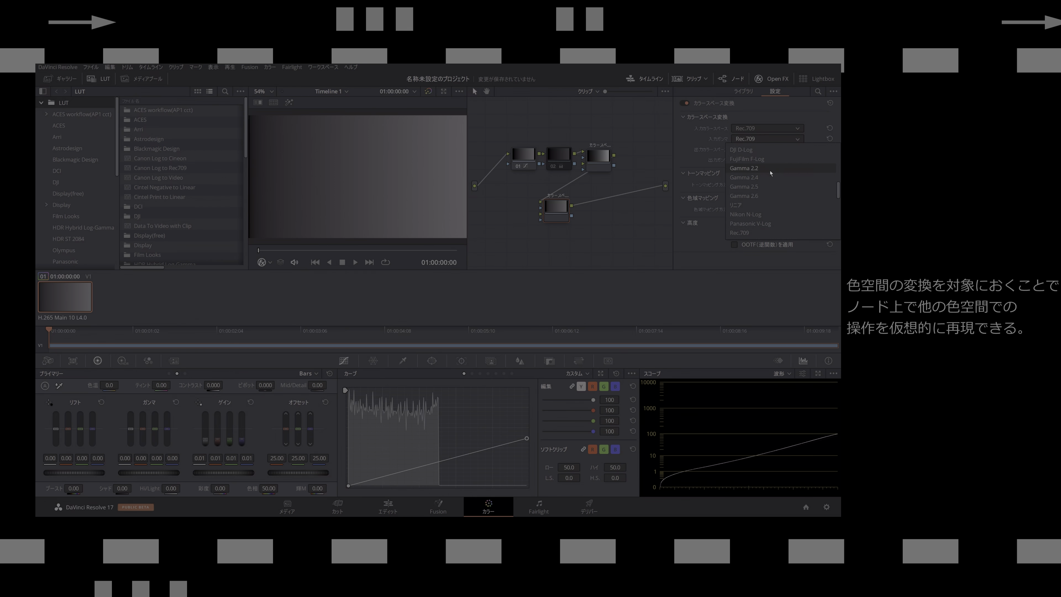
left_click(771, 171)
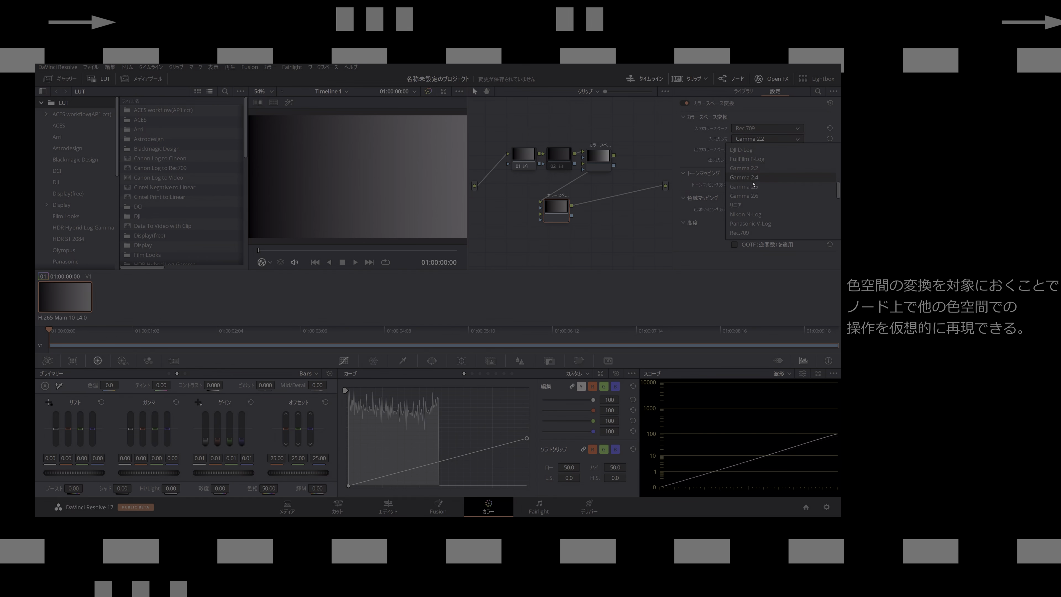
left_click(756, 178)
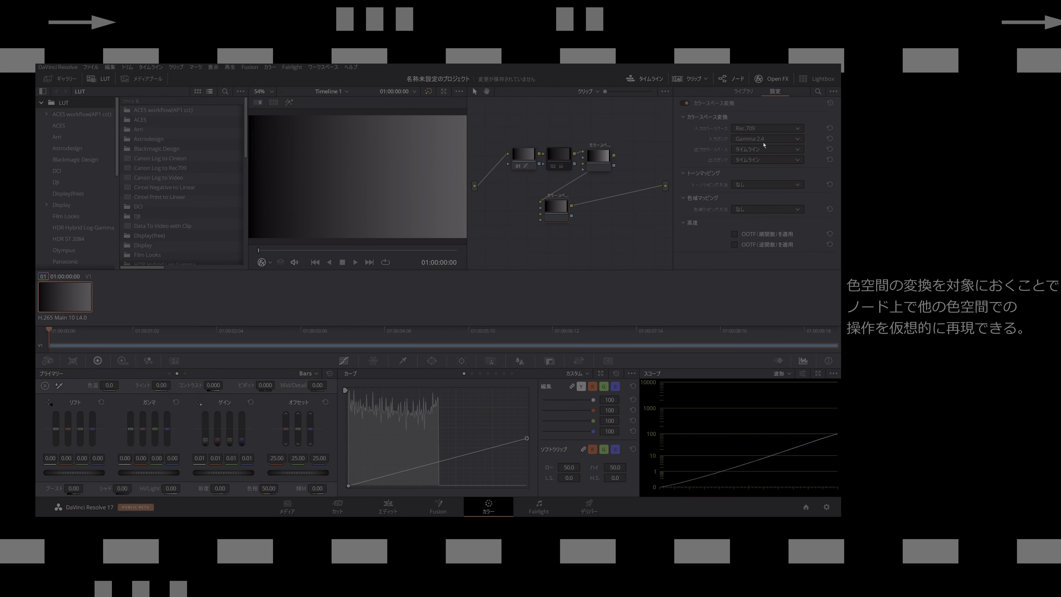
left_click(764, 142)
left_click(757, 175)
Select the top and lower Color Space Transform nodes to compare their settings
left_click(600, 165)
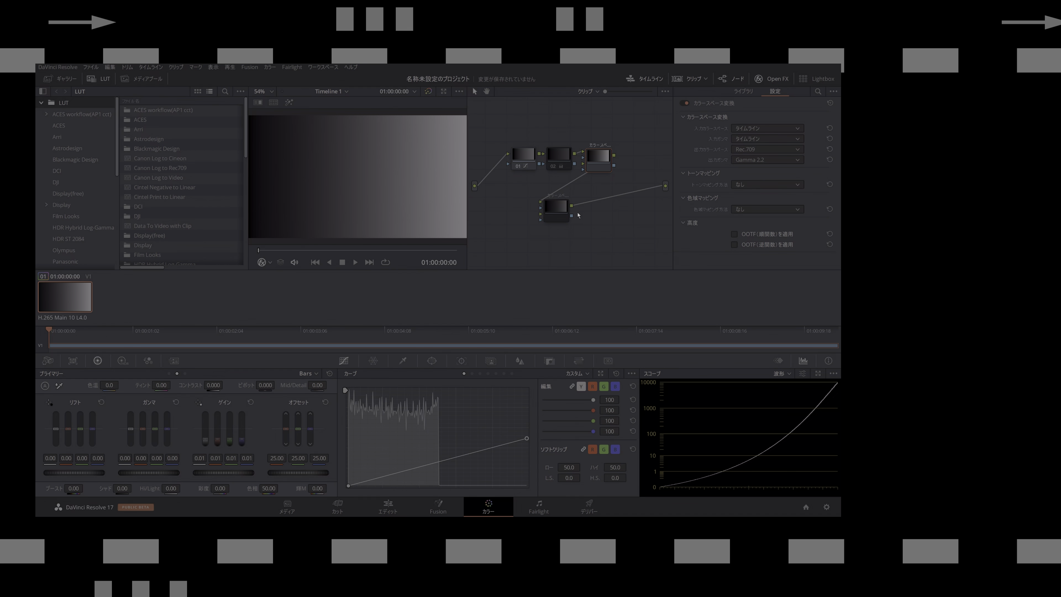
left_click(567, 213)
left_click(600, 162)
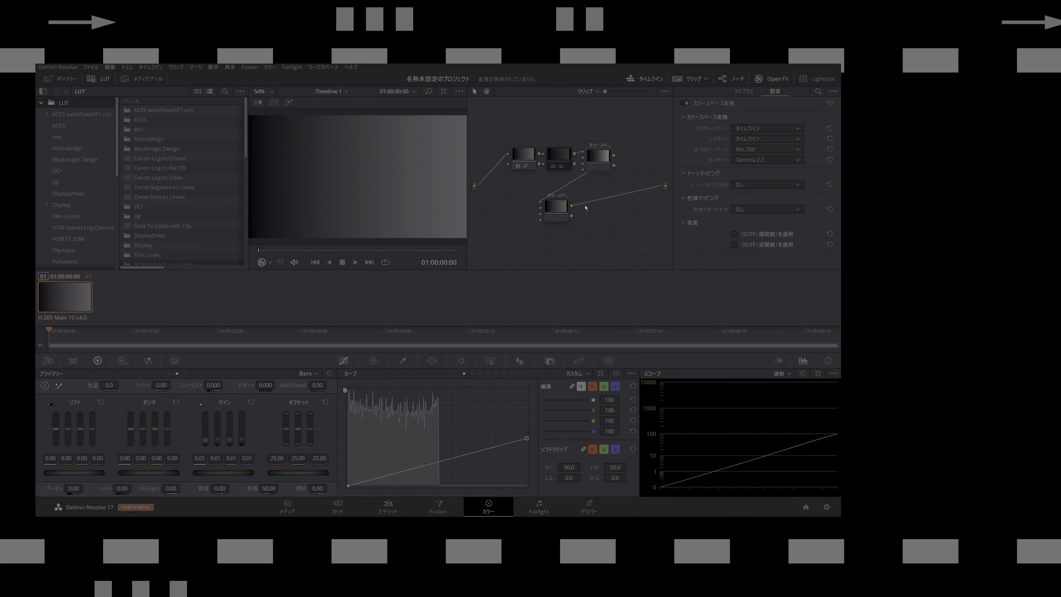
Insert new corrector node 04 with Alt+S between the two colour space transform nodes
mouse_move(556, 209)
left_mouse_down()
mouse_move(512, 204)
mouse_move(517, 218)
left_mouse_up()
left_click(591, 158)
key("alt+s")
mouse_move(639, 157)
left_mouse_down()
mouse_move(517, 205)
mouse_move(514, 229)
left_mouse_up()
left_click_drag(508, 192, 509, 197)
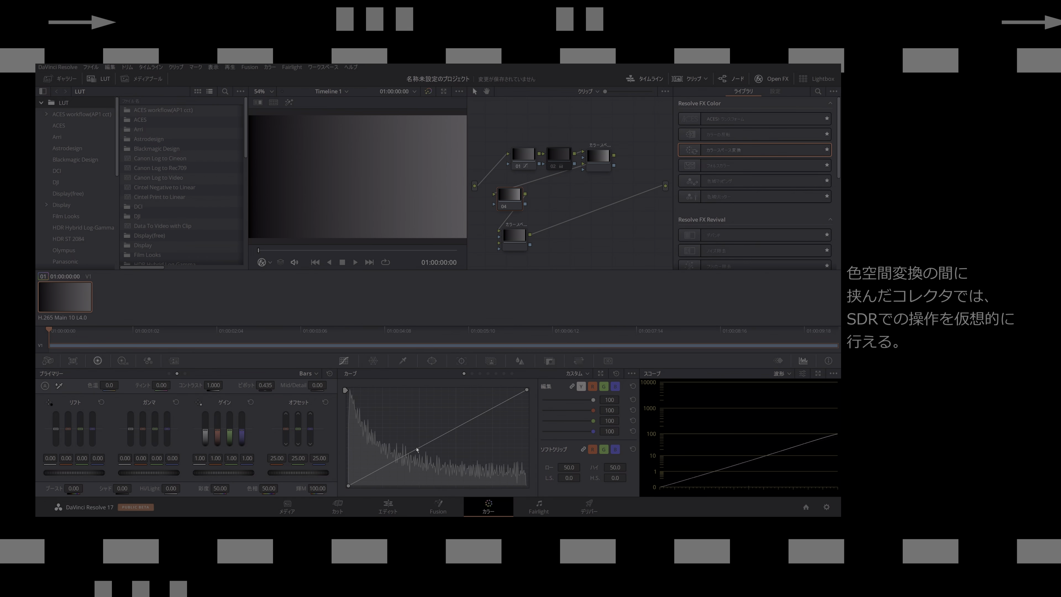
Bend the curve down on node 04, then test and reset lift, gain and gamma to neutral
mouse_move(426, 450)
left_mouse_down()
mouse_move(490, 445)
mouse_move(351, 386)
left_mouse_up()
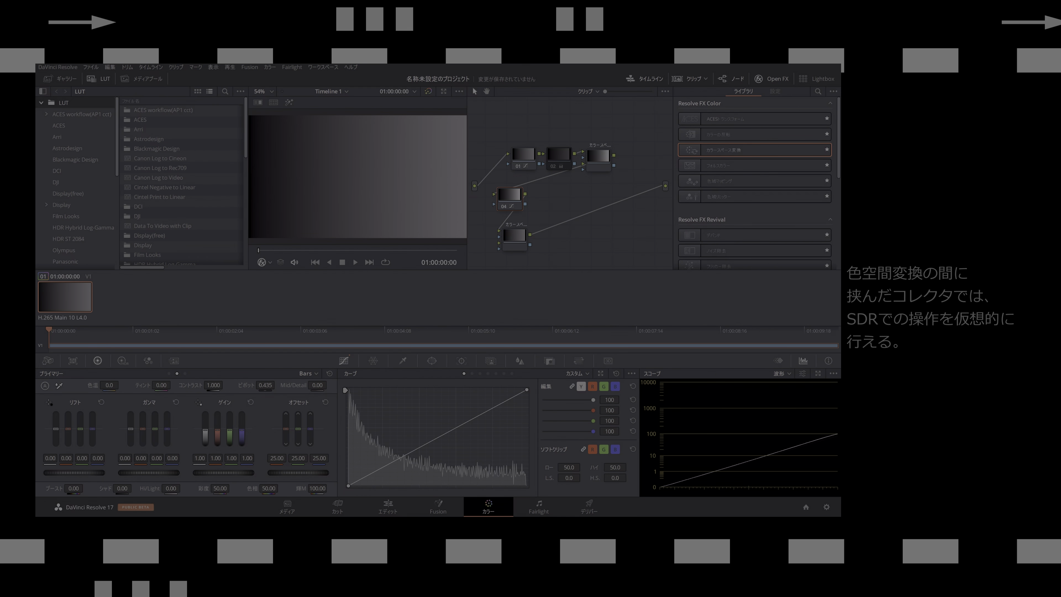
mouse_move(74, 473)
left_mouse_down()
mouse_move(63, 473)
mouse_move(84, 472)
left_mouse_up()
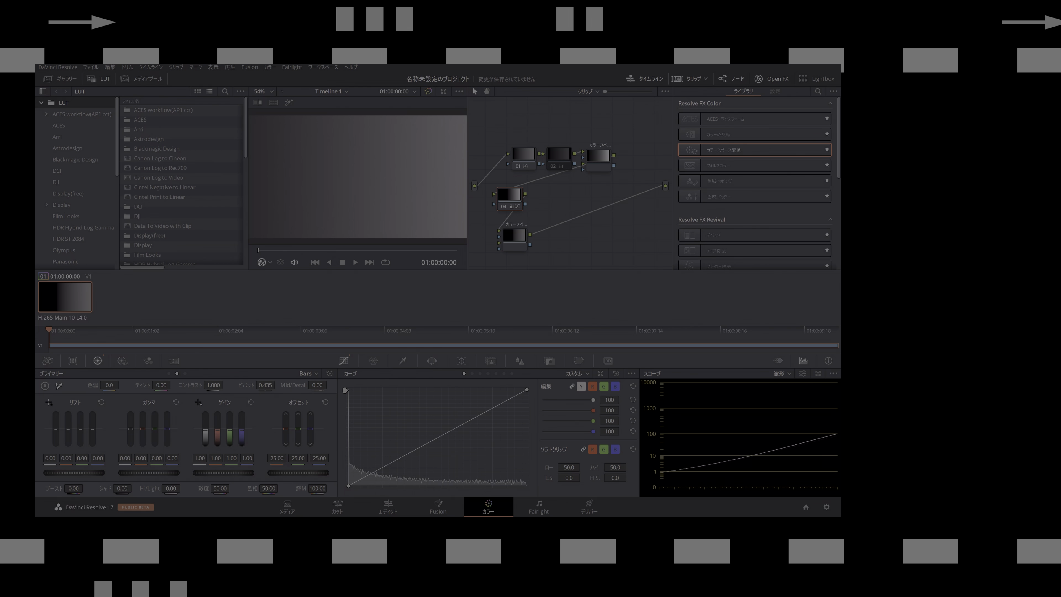
left_click(101, 402)
left_click_drag(207, 472, 268, 472)
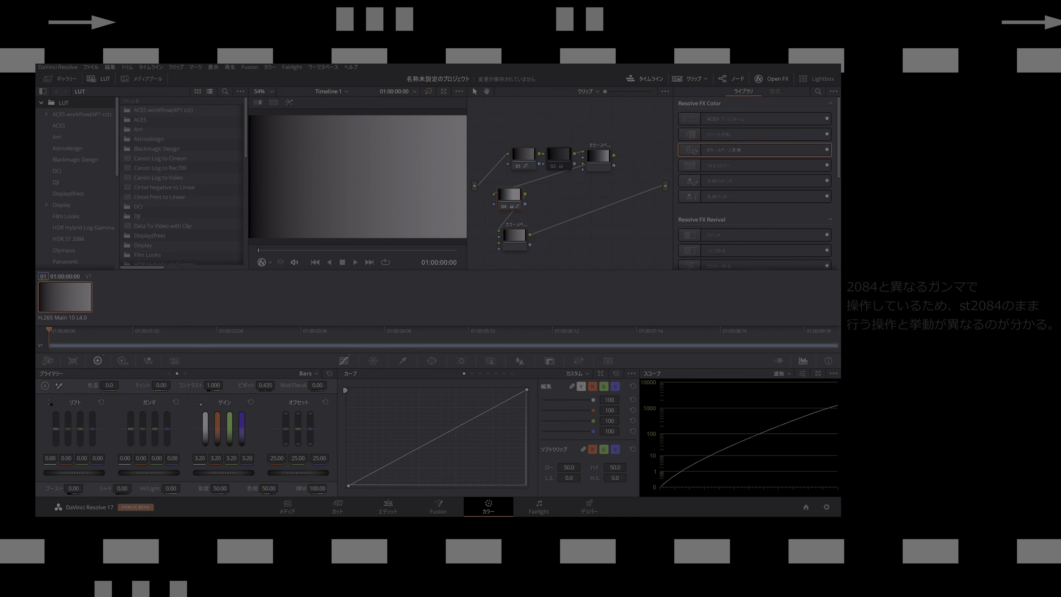
left_click(250, 402)
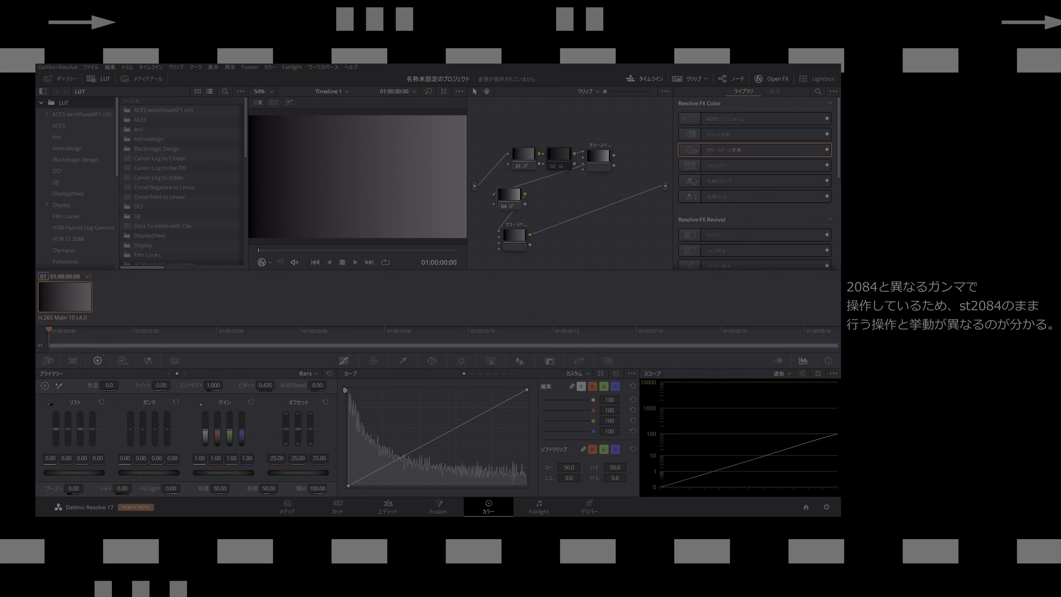
left_click_drag(149, 472, 125, 473)
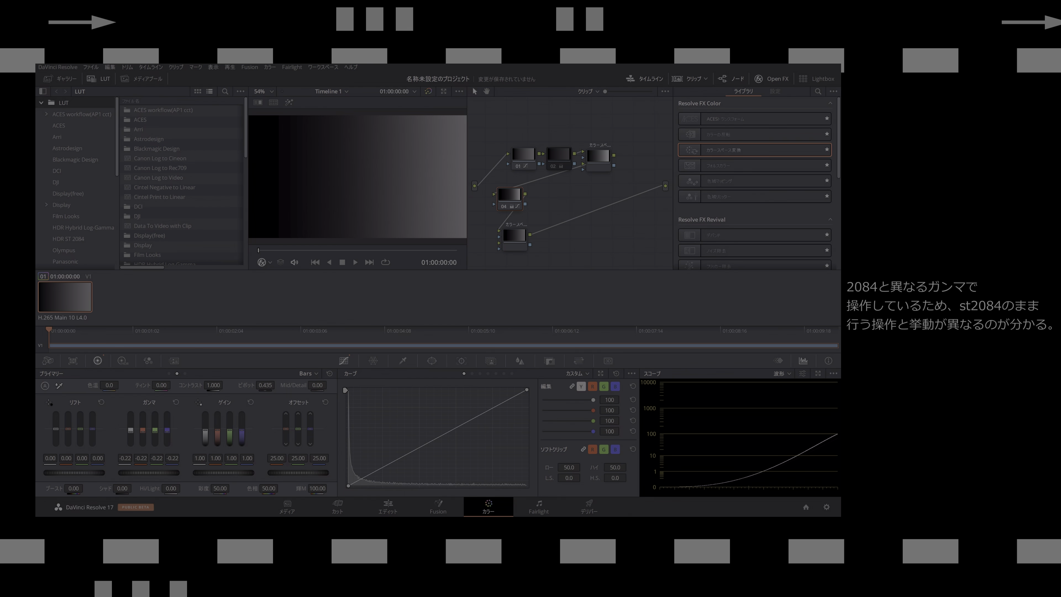
left_click(176, 403)
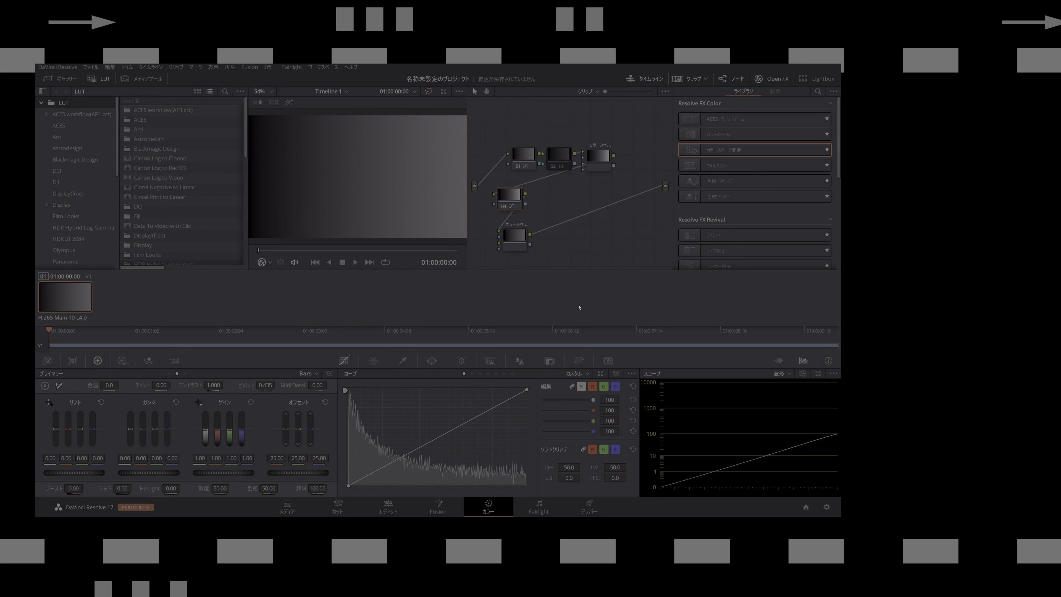
Try gain and lift changes on node 04, then reset gain to 1.00 and gamma and lift to neutral
left_click(521, 239)
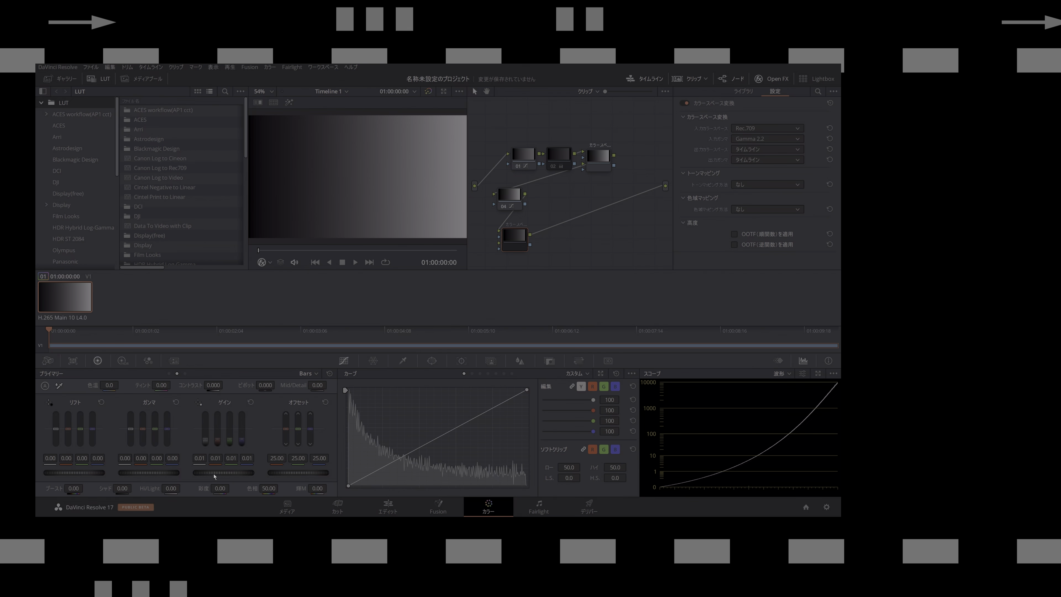
left_click(505, 199)
mouse_move(208, 474)
left_mouse_down()
mouse_move(179, 473)
mouse_move(251, 472)
left_mouse_up()
left_click_drag(148, 473, 176, 473)
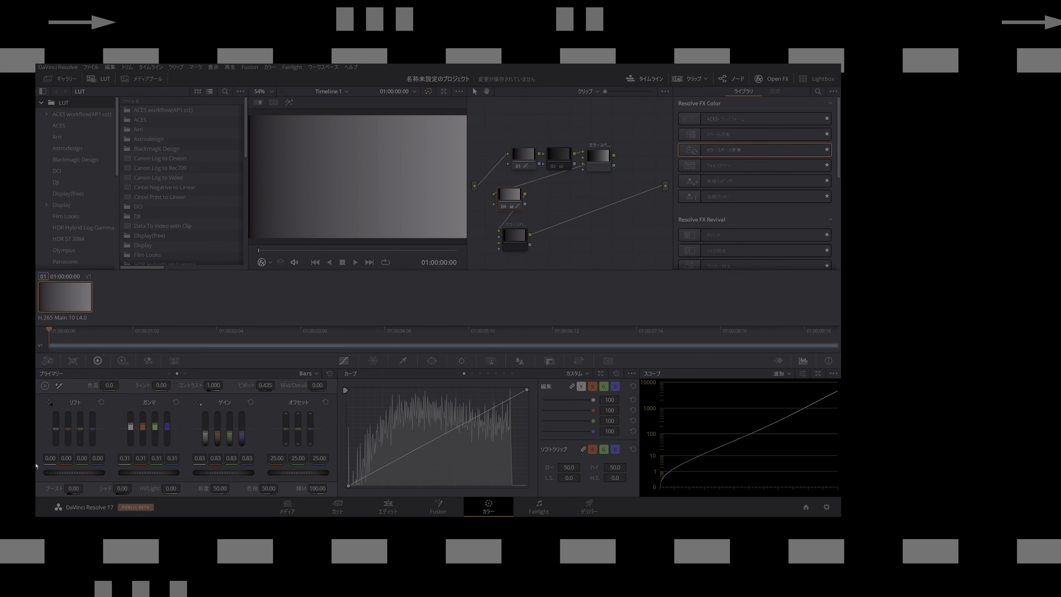
mouse_move(74, 473)
left_mouse_down()
mouse_move(59, 473)
mouse_move(71, 473)
left_mouse_up()
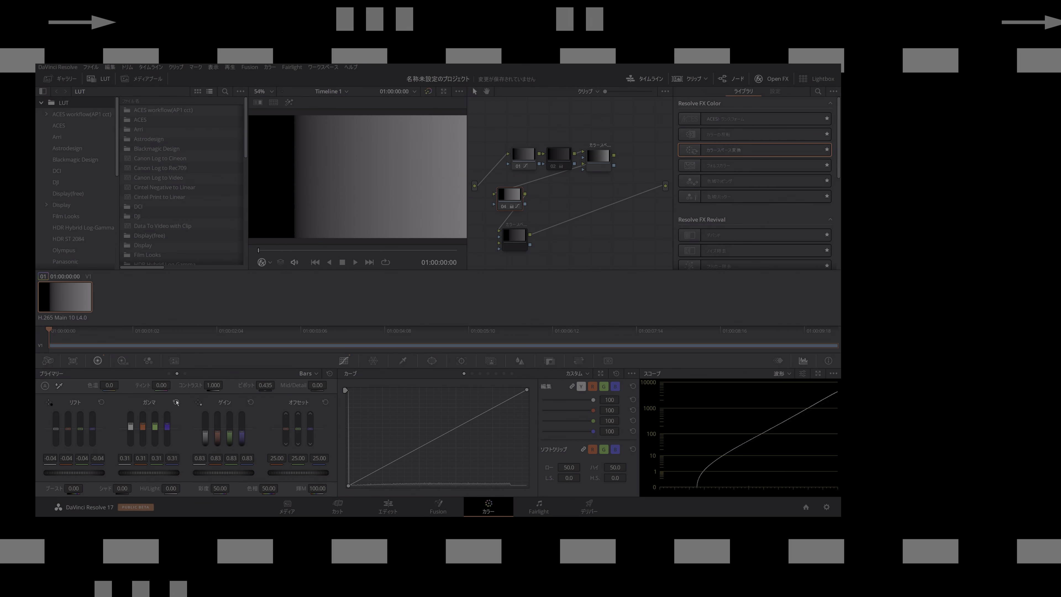
left_click(250, 402)
left_click(176, 403)
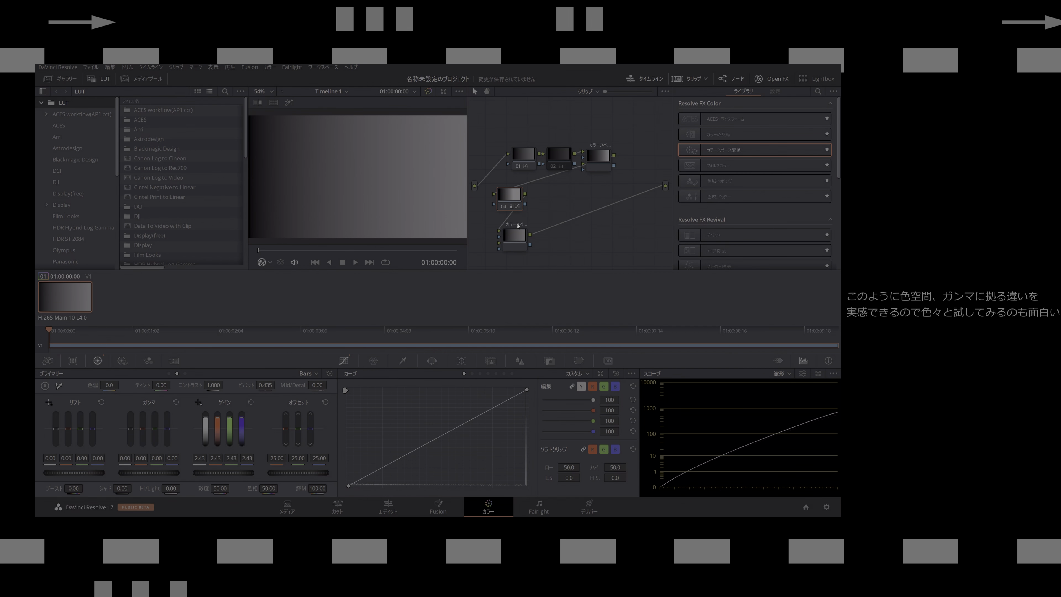
Bypass the colour-space node with Ctrl+D to compare the waveform, then reset gain to 1.00
key("ctrl+d")
key("ctrl+d")
key("ctrl+d")
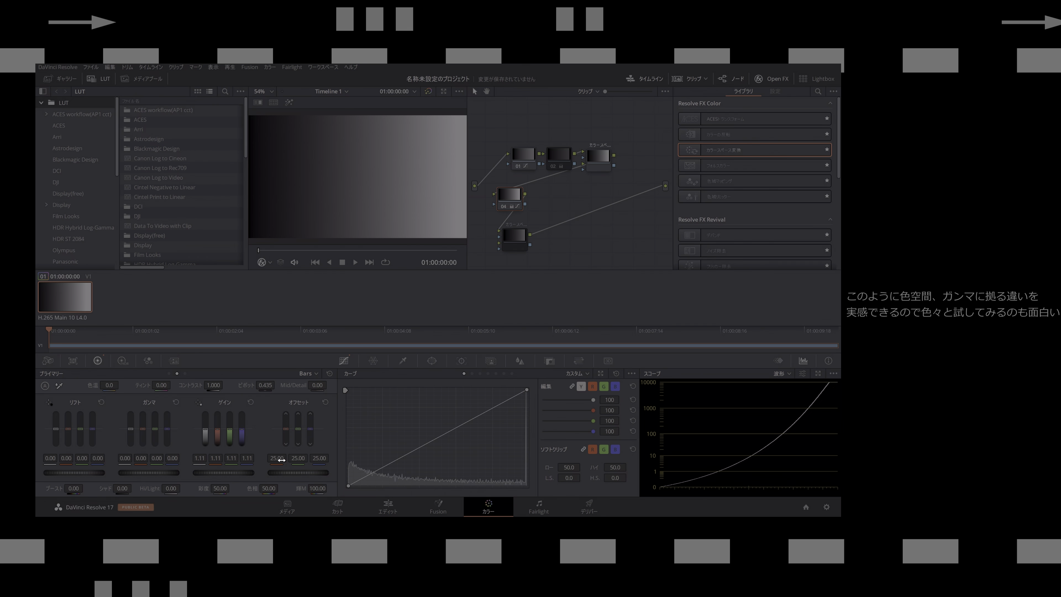
key("ctrl+d")
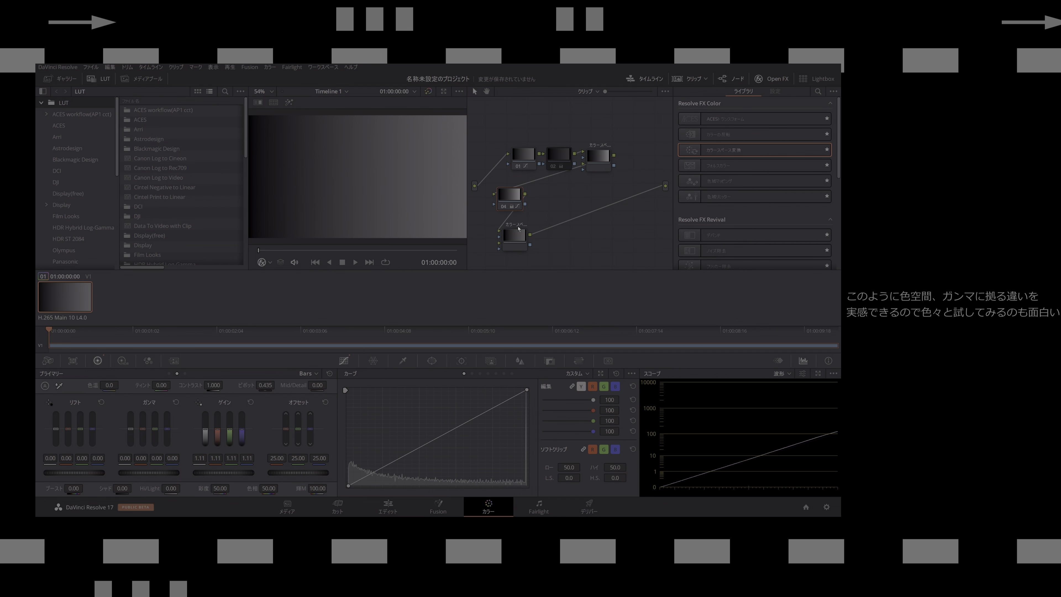
key("ctrl+d")
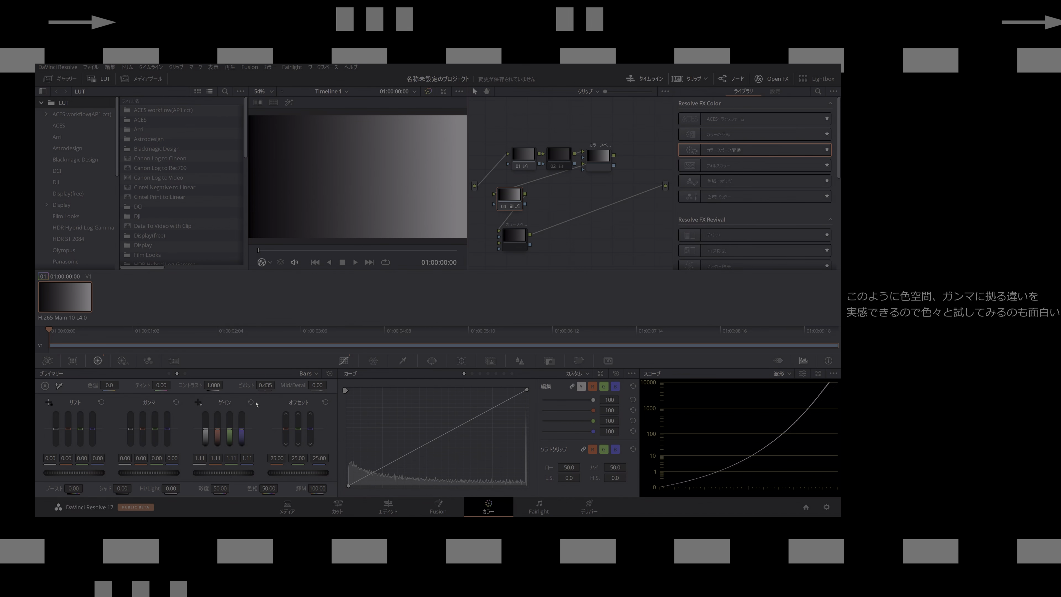
left_click(251, 402)
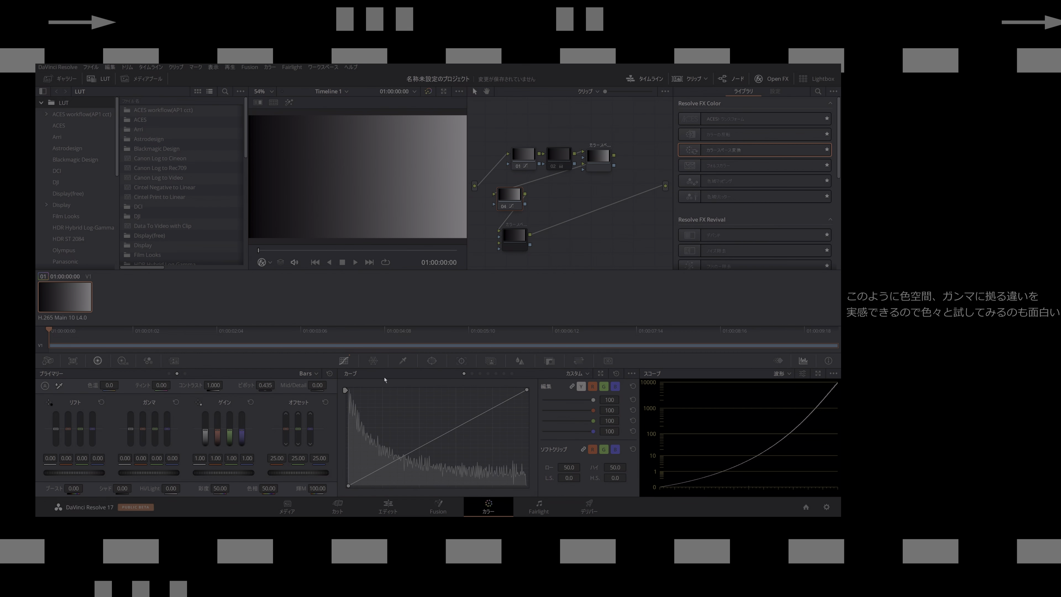
left_click(459, 425)
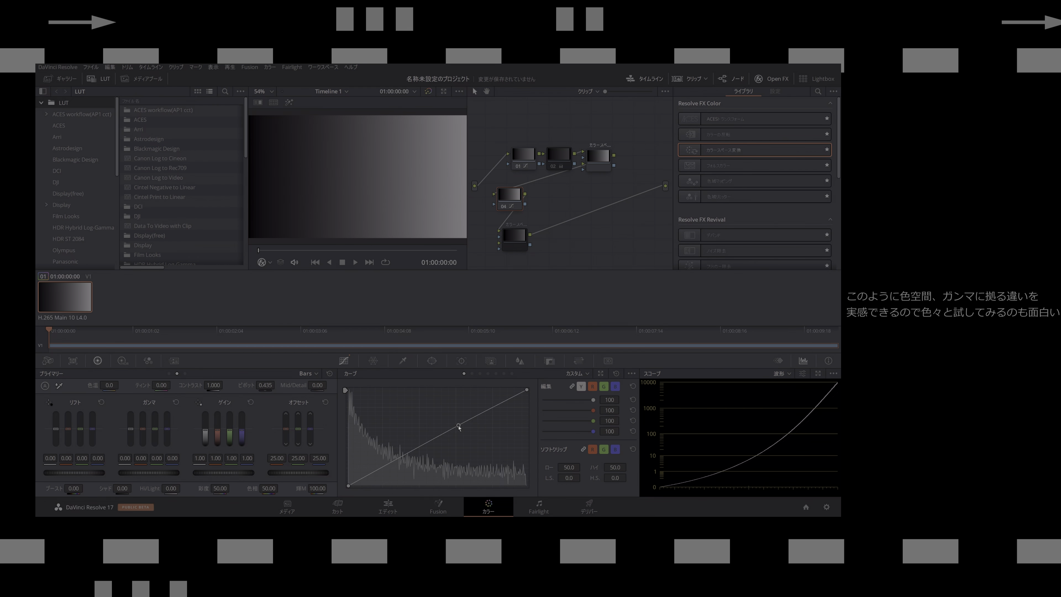
left_click_drag(458, 426, 443, 408)
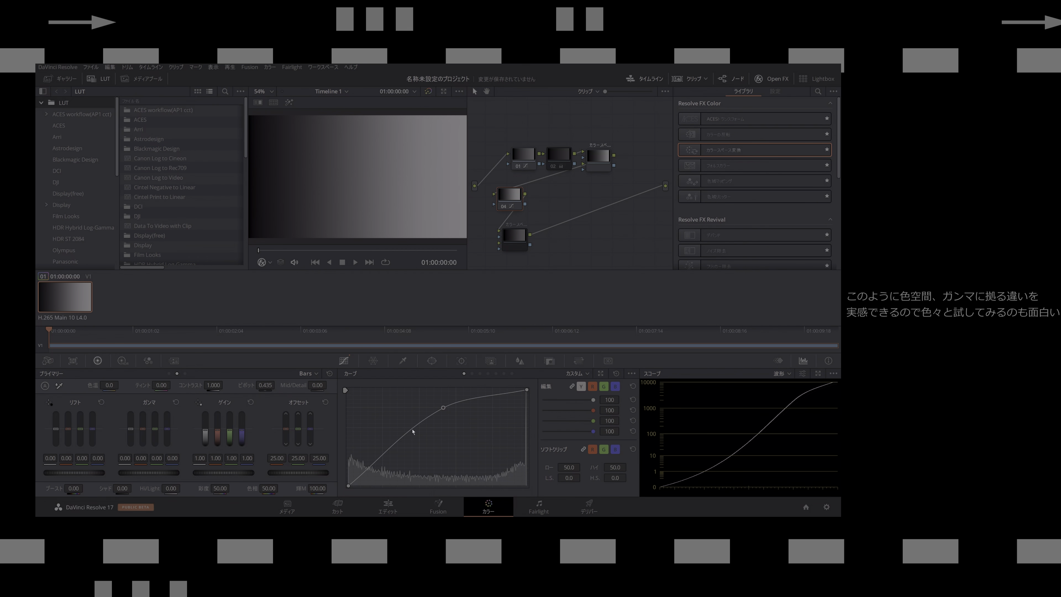
left_click_drag(387, 452, 390, 463)
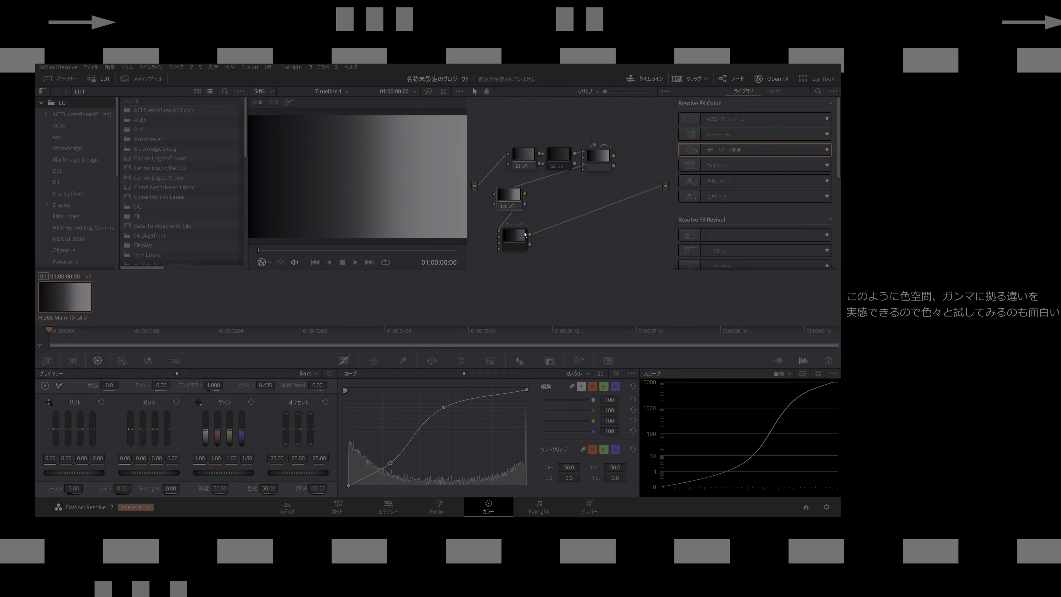
key("ctrl+d")
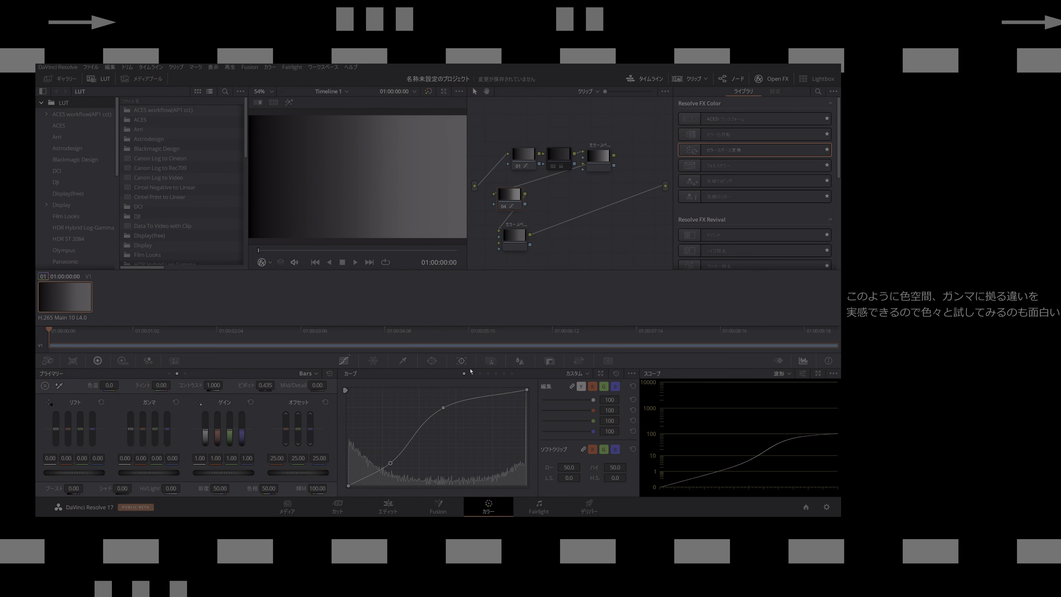
left_click_drag(368, 478, 370, 479)
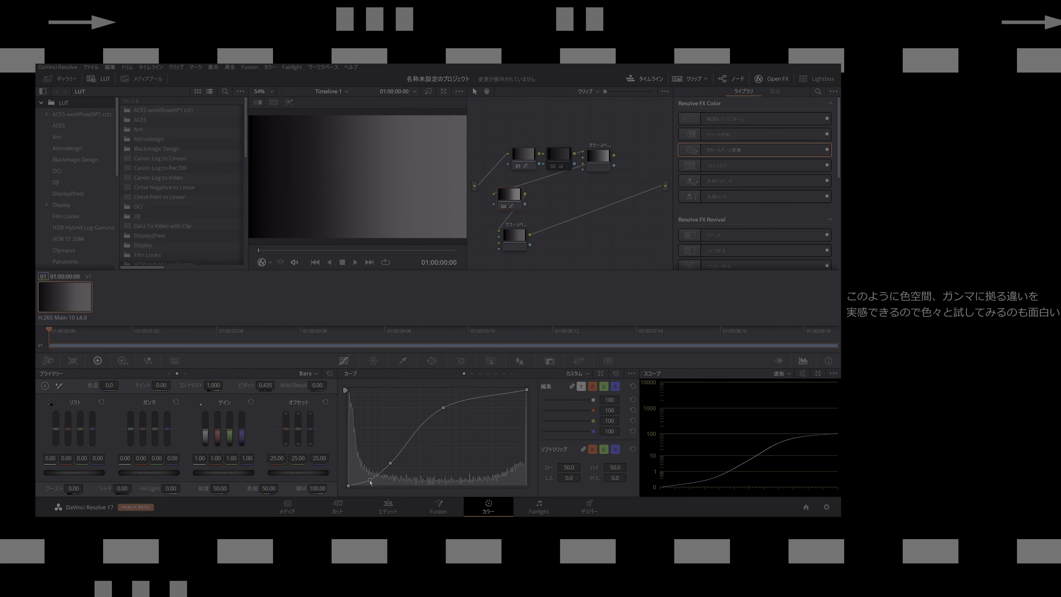
left_click_drag(444, 409, 441, 393)
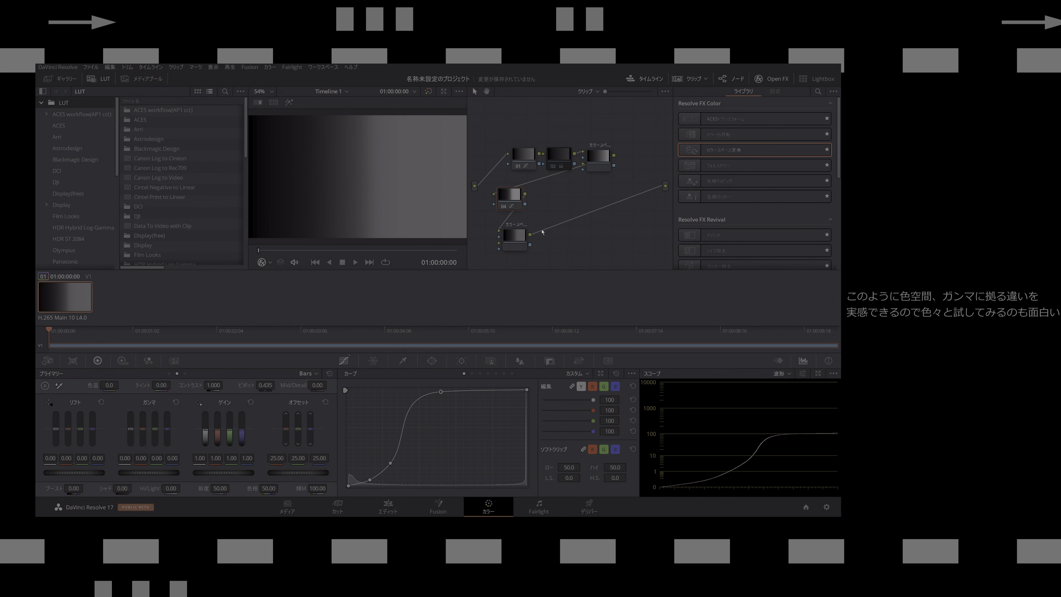
key("ctrl+d")
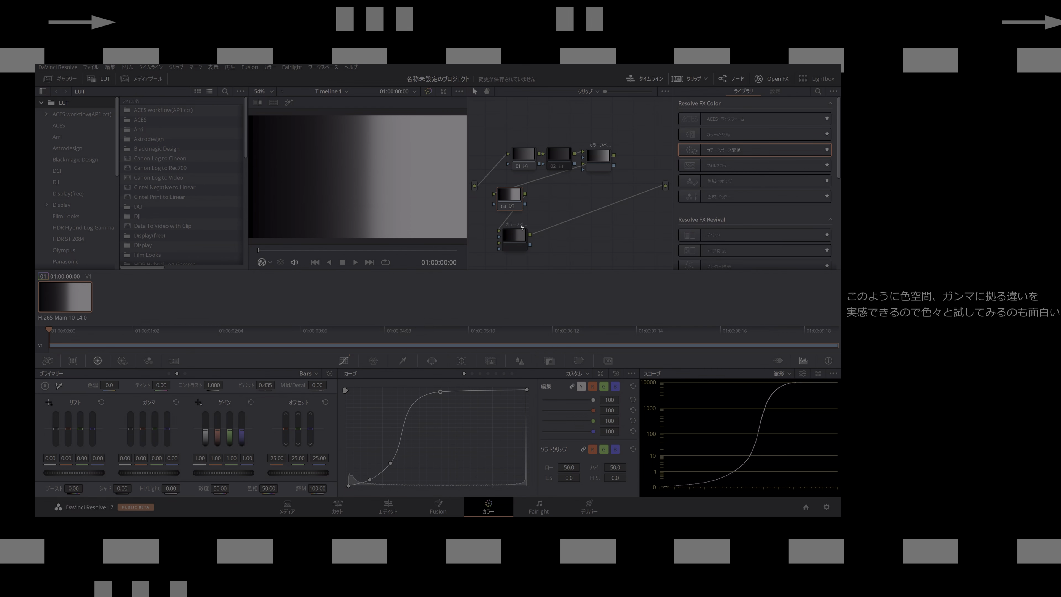
key("ctrl+d")
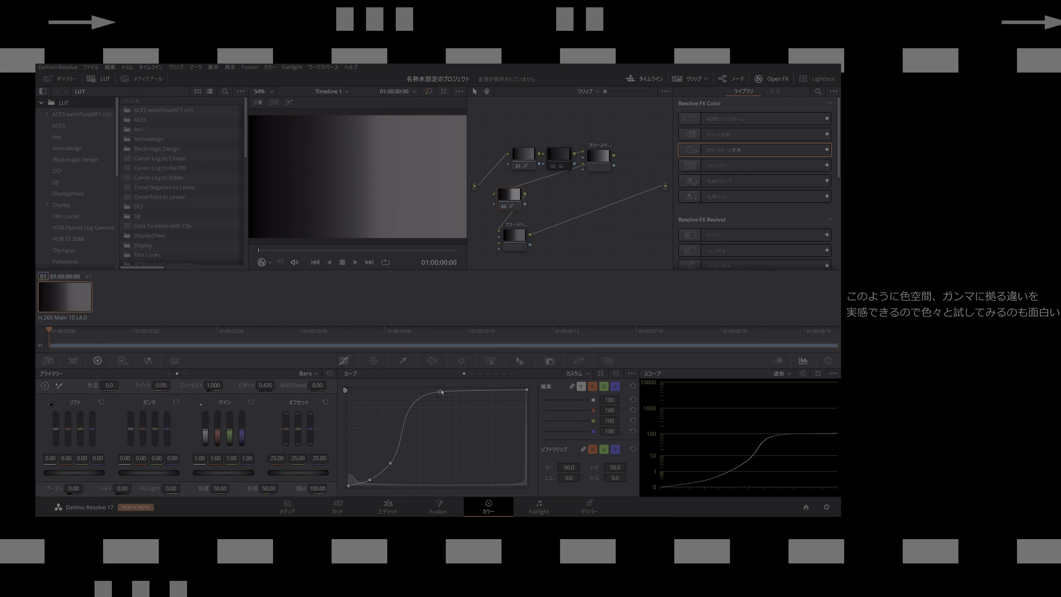
right_click(441, 392)
right_click(390, 464)
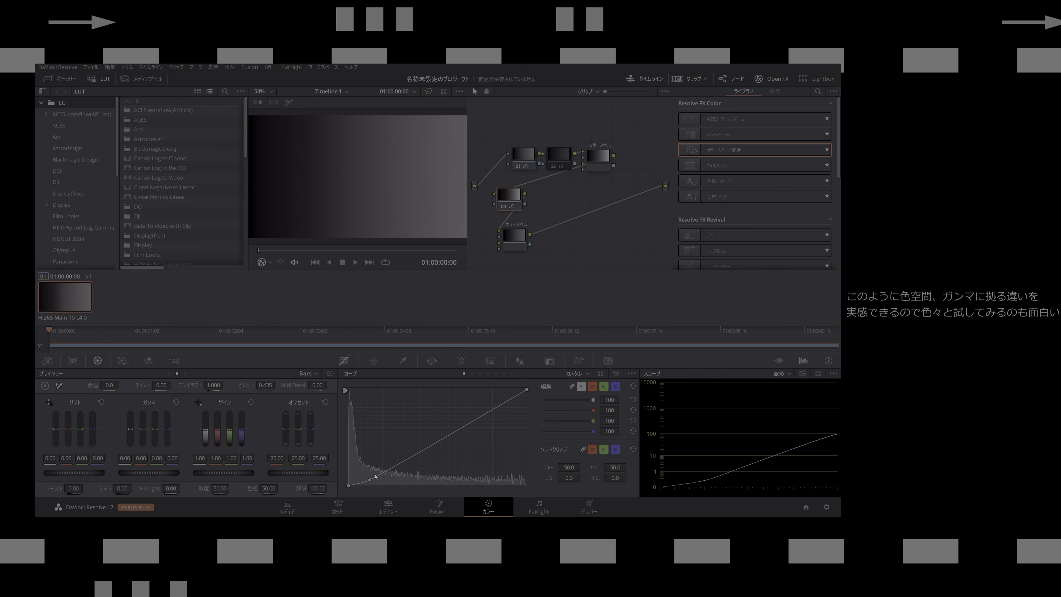
right_click(370, 479)
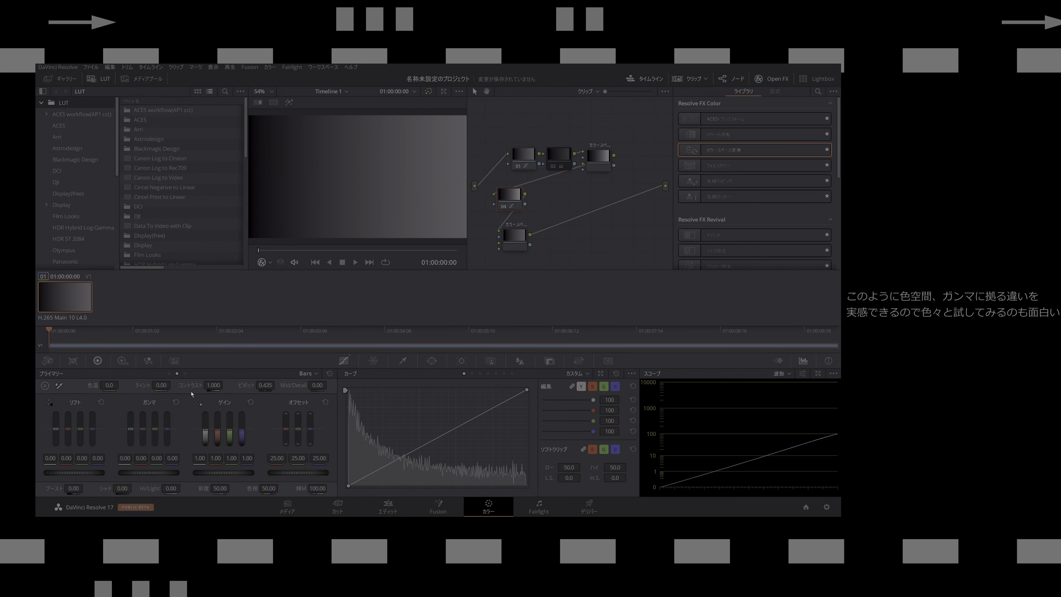
left_click_drag(213, 388, 318, 267)
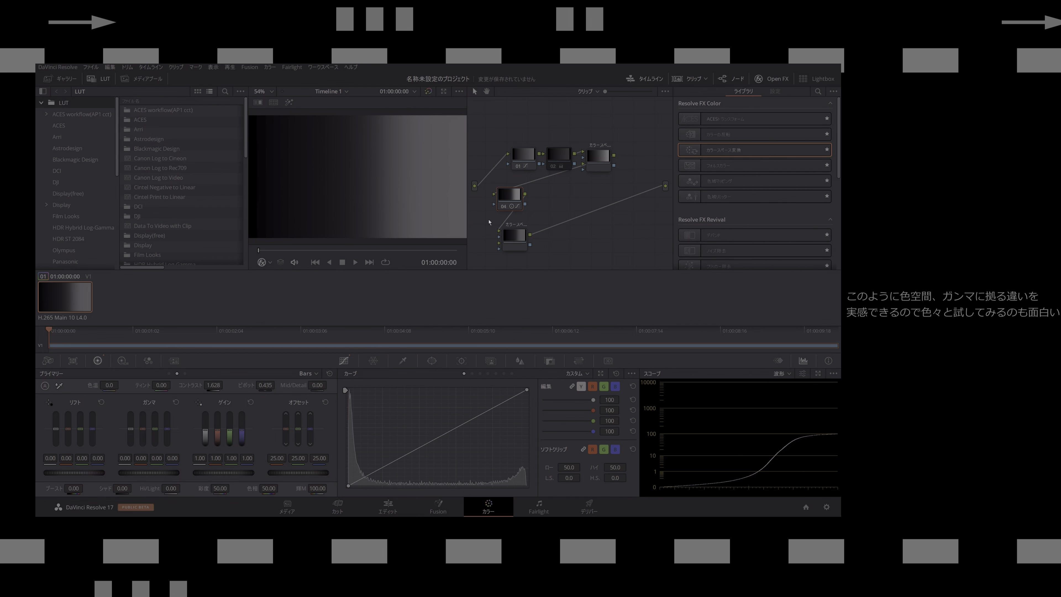
left_click(509, 226)
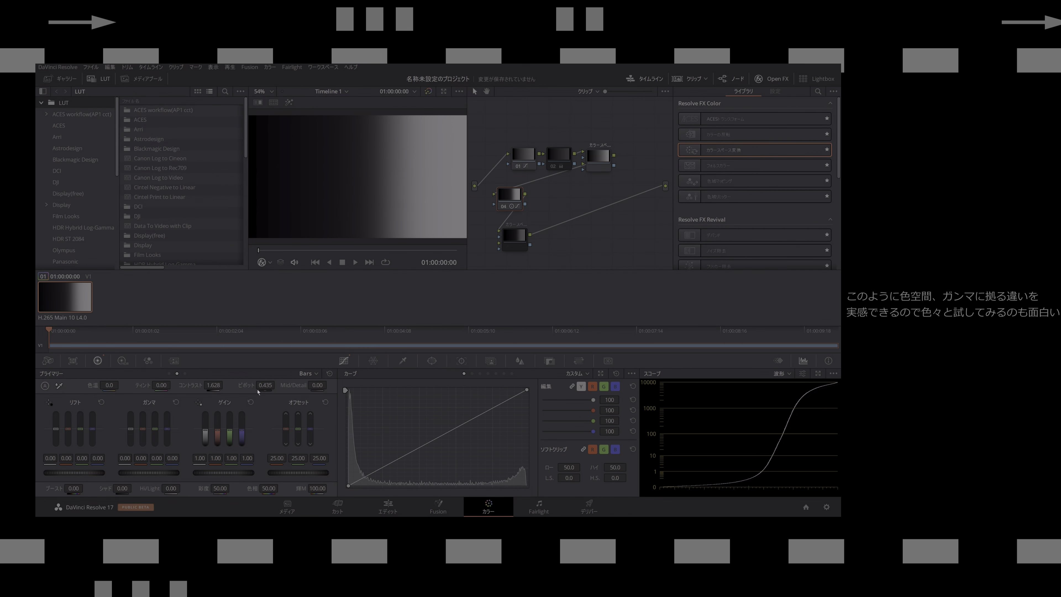
left_click_drag(224, 385, 221, 387)
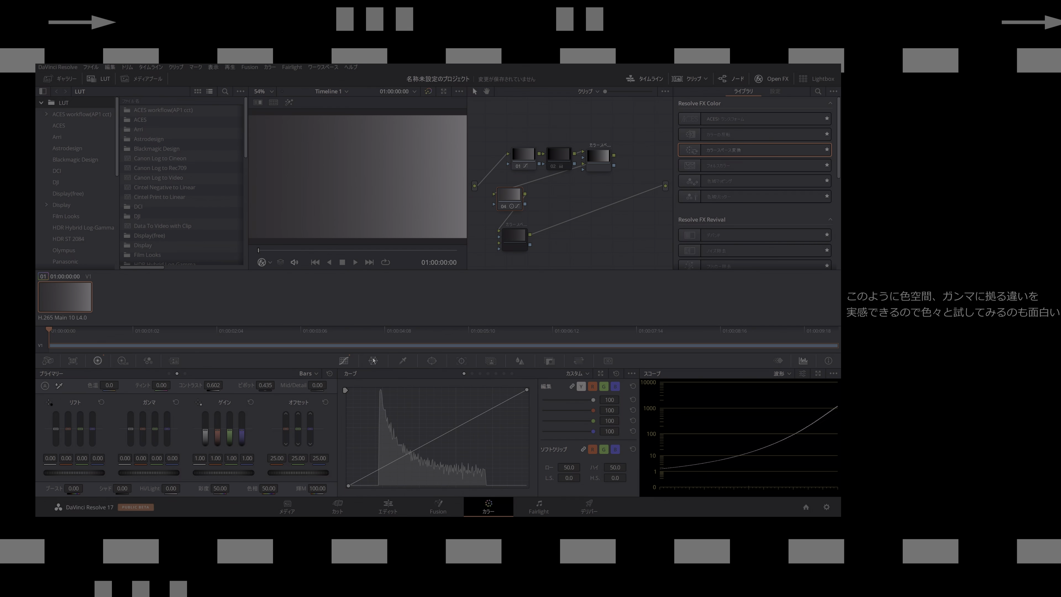
double_click(223, 390)
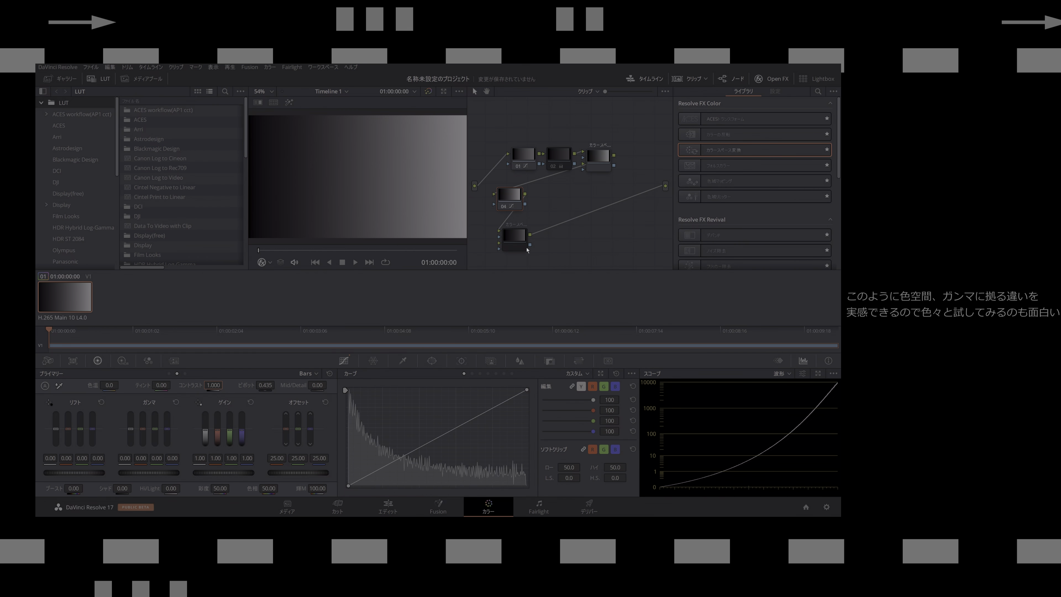
left_click(518, 226)
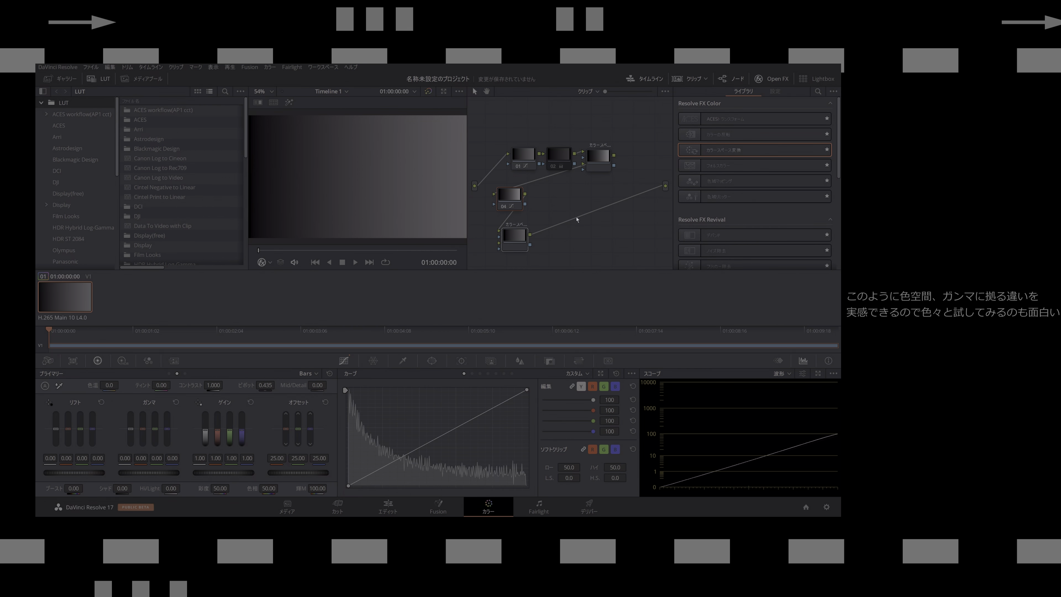
Reset the grade to a single node 01 and add low and midtone points on the Custom curve
key("ctrl+Home")
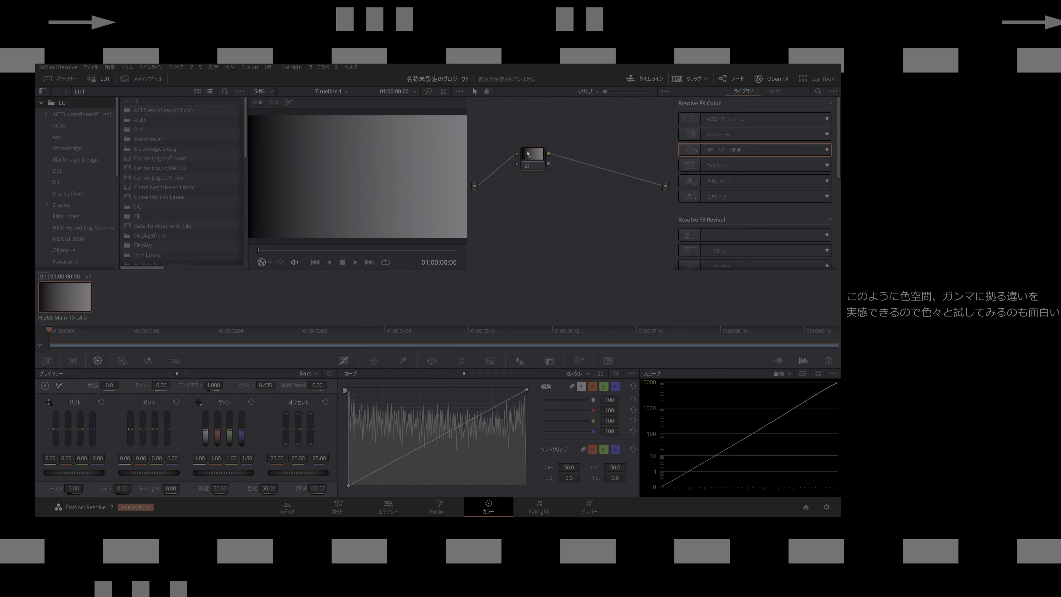
left_click_drag(528, 154, 489, 142)
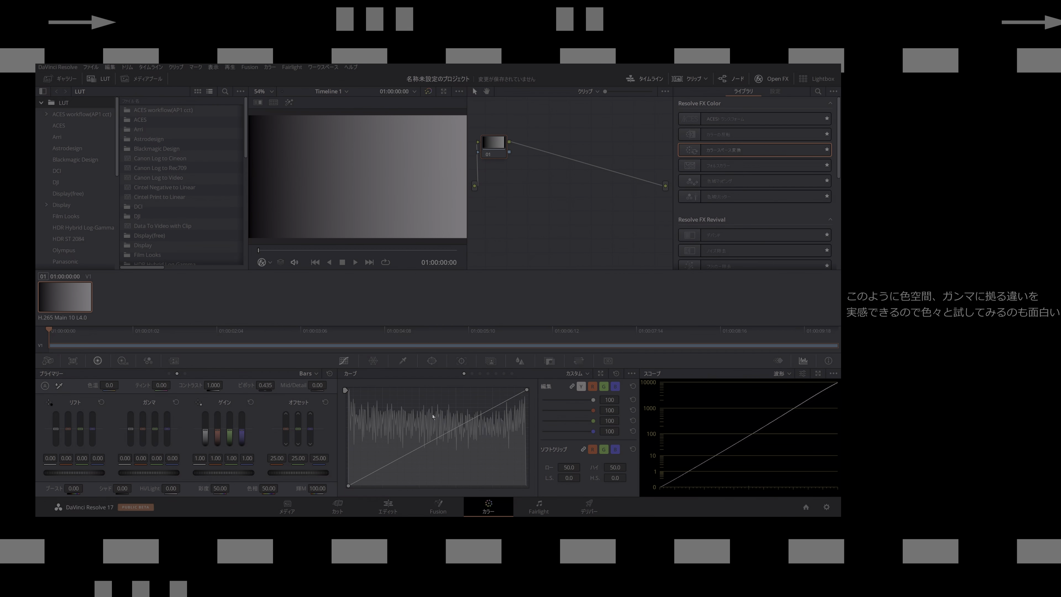
left_click(439, 439)
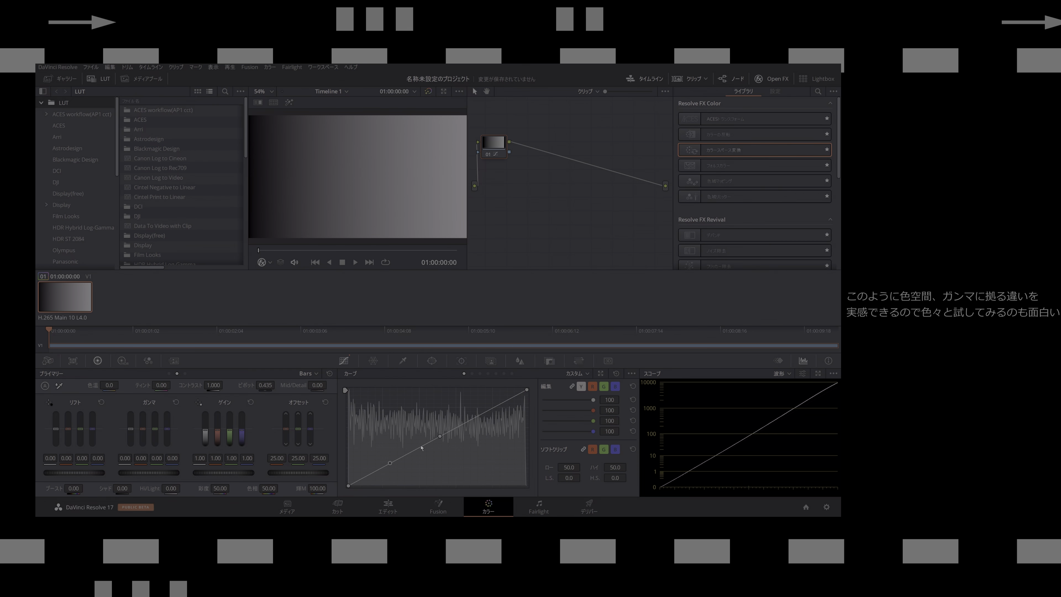
left_click(472, 421)
Pull the white point down to roll off highlights, flatten the upper curve and lift the blacks slightly
left_click_drag(527, 390, 526, 404)
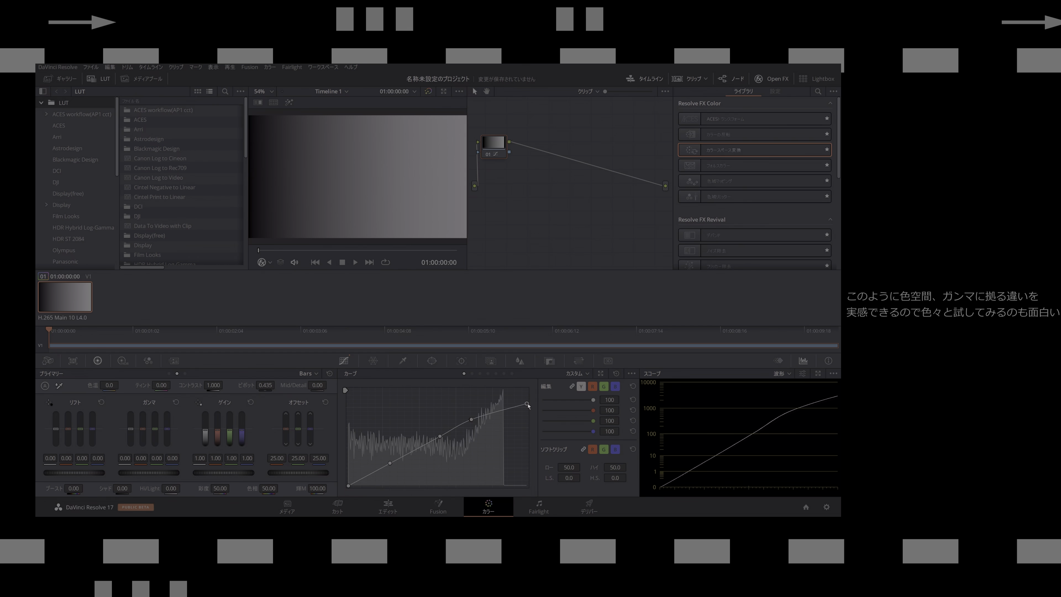
left_click(423, 446)
left_click_drag(471, 420, 525, 418)
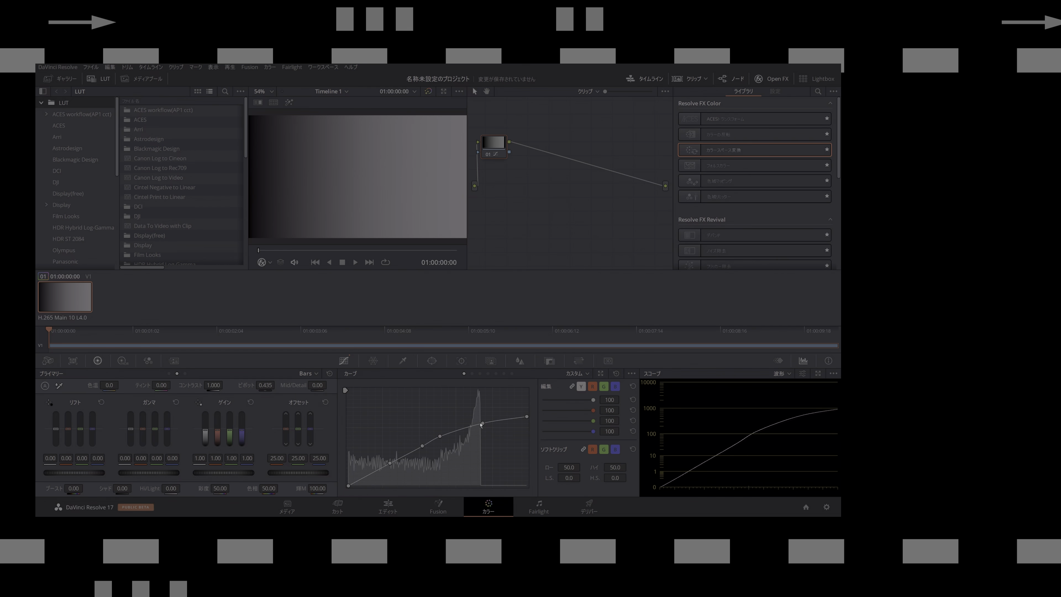
left_click_drag(440, 436, 527, 423)
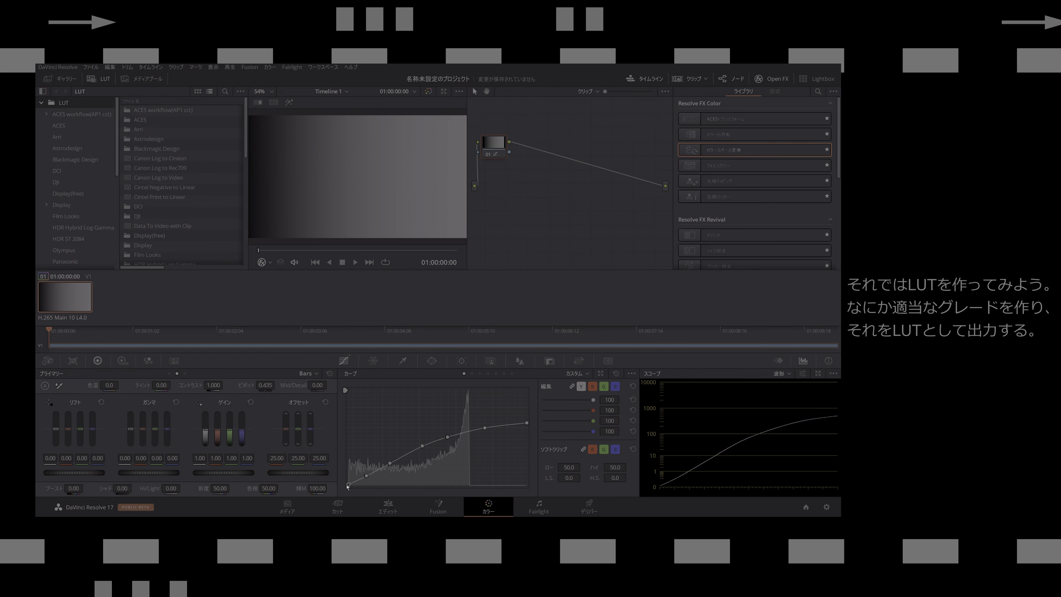
left_click_drag(350, 488, 347, 485)
Add serial node 02 and adjust its gamma and lift, with gain ending at 1.20
key("alt+s")
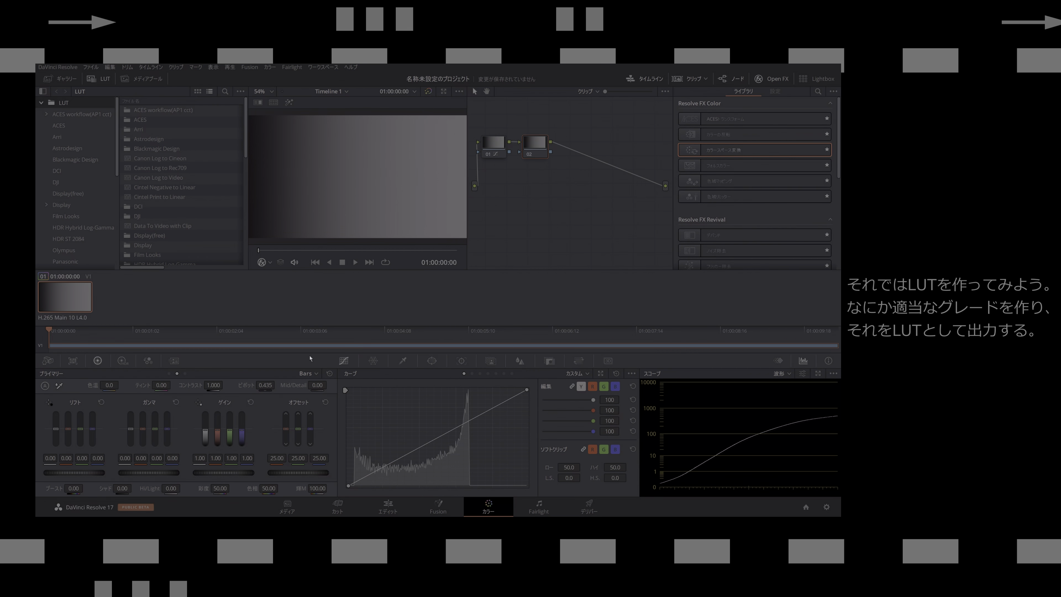
left_click_drag(205, 477, 213, 473)
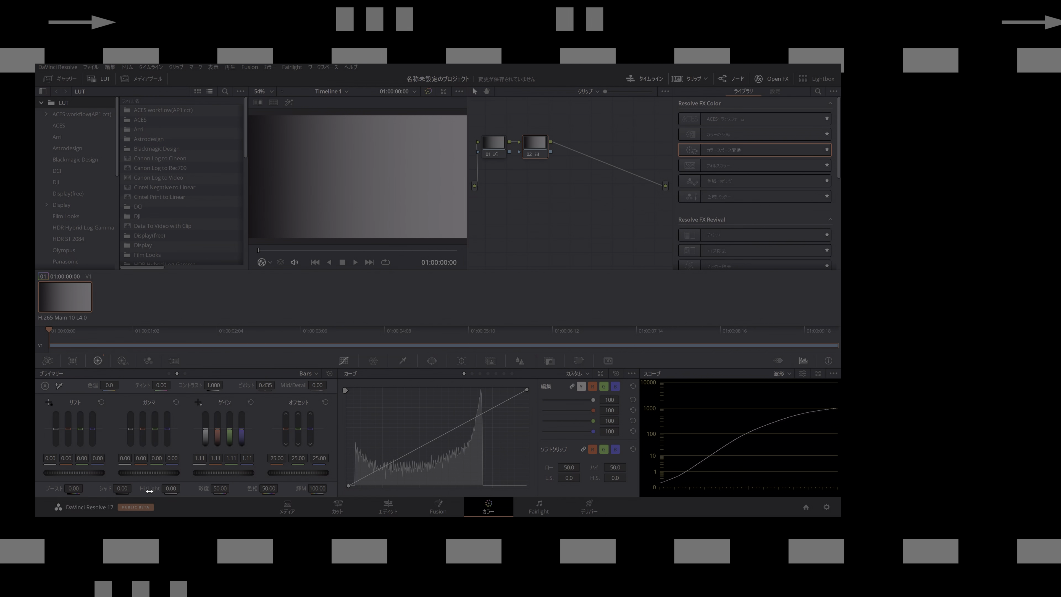
mouse_move(143, 477)
left_mouse_down()
mouse_move(169, 463)
mouse_move(215, 476)
left_mouse_up()
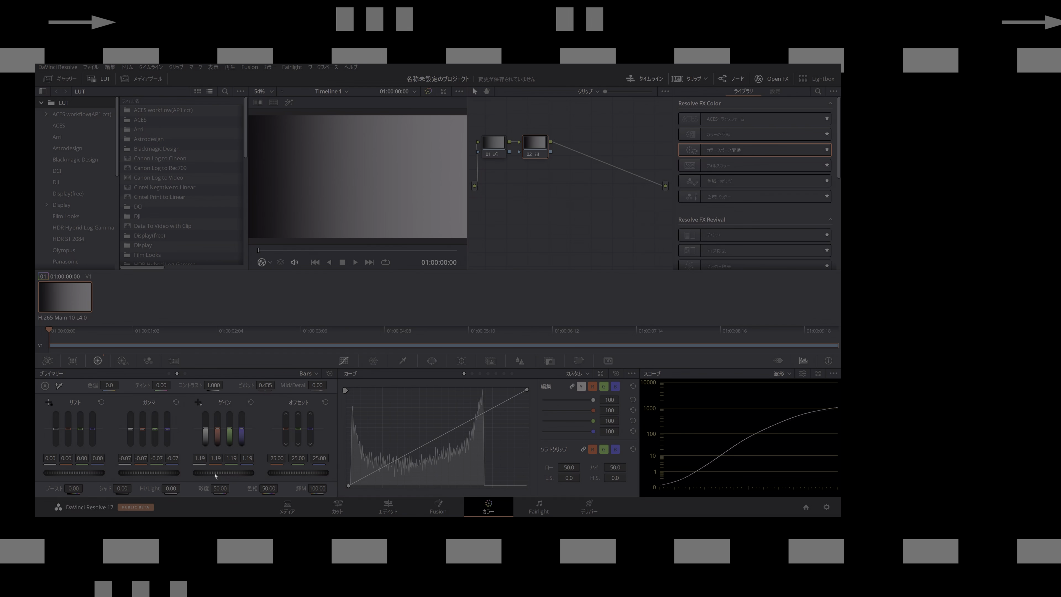
left_click_drag(74, 473, 160, 467)
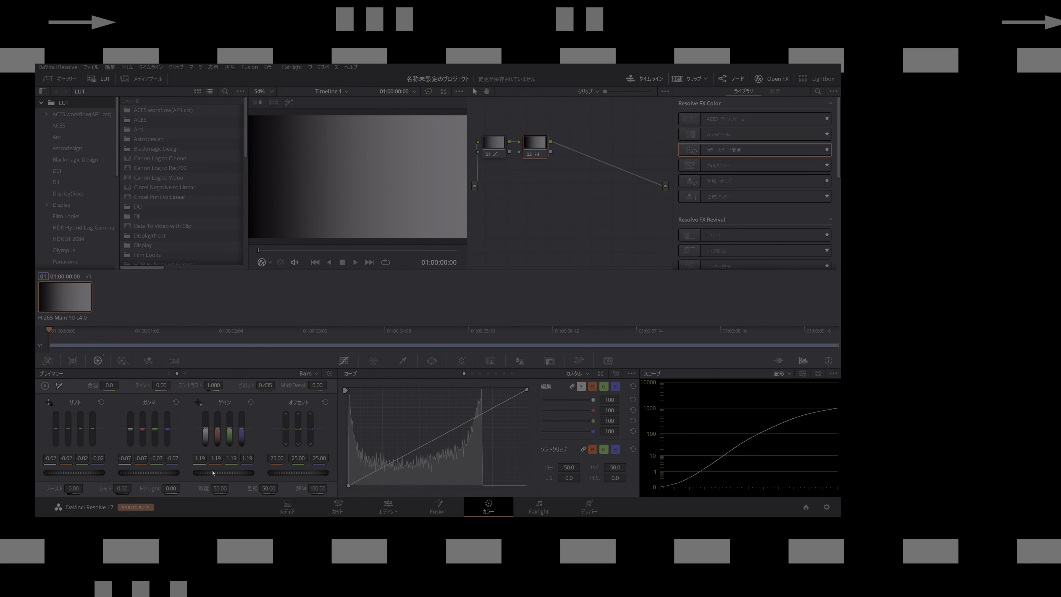
left_click_drag(221, 473, 226, 475)
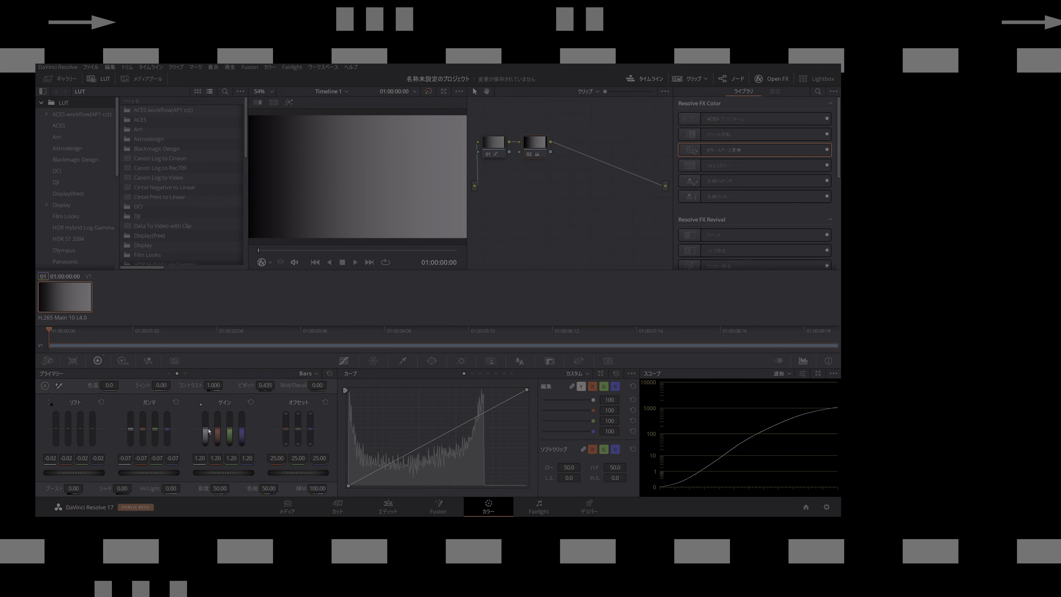
Add node 03 with contrast 1.166 and gain 0.92, then node 04 with lift 0.05
key("alt+s")
left_click_drag(213, 385, 255, 389)
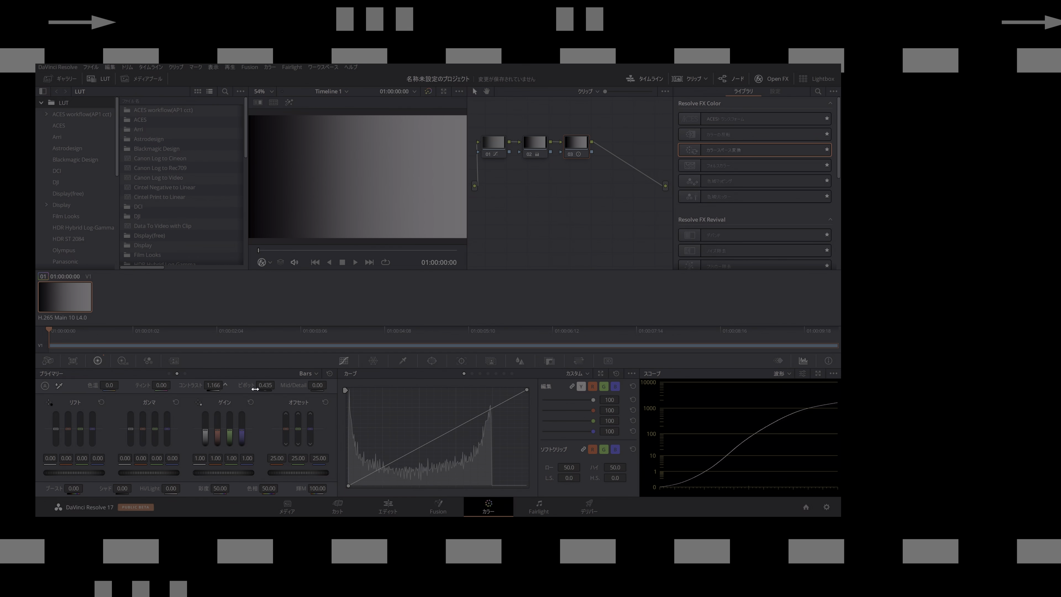
left_click_drag(234, 473, 233, 473)
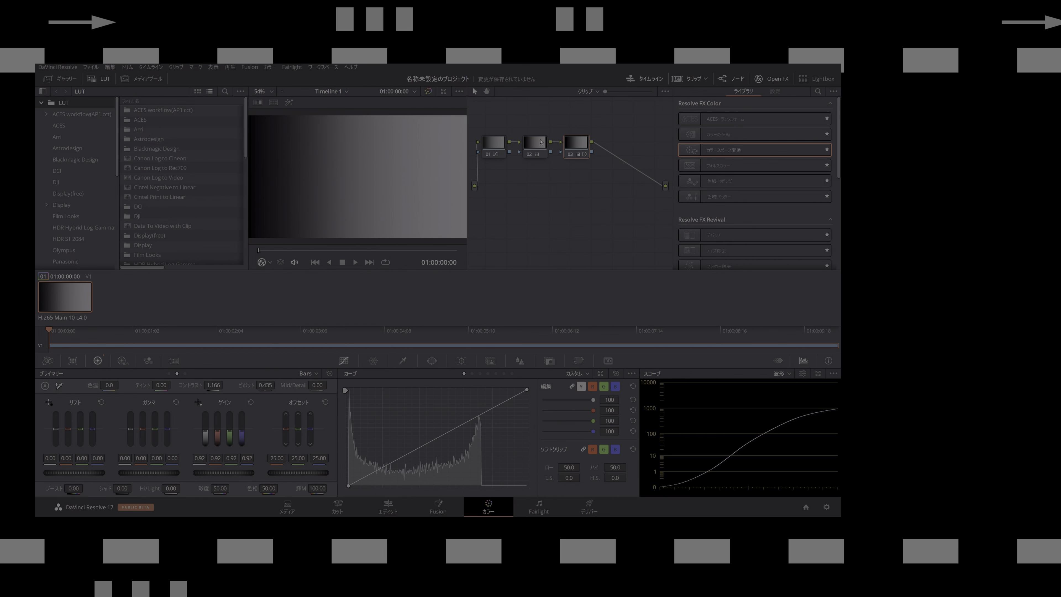
key("alt+s")
left_click_drag(92, 474, 106, 460)
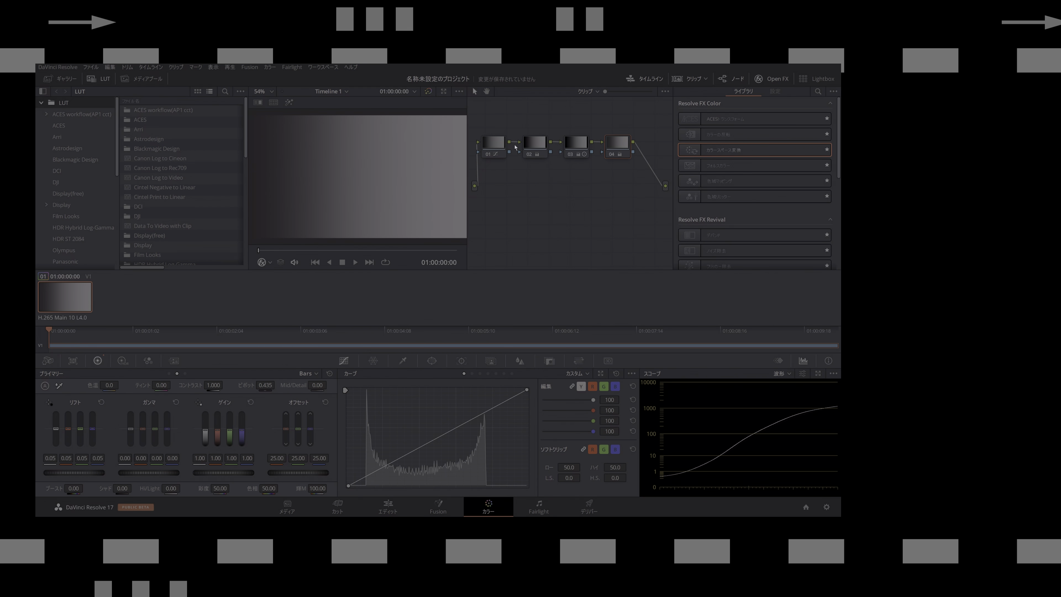
Add node 05 and adjust its offset, settling at 12.20 across all channels
key("alt+s")
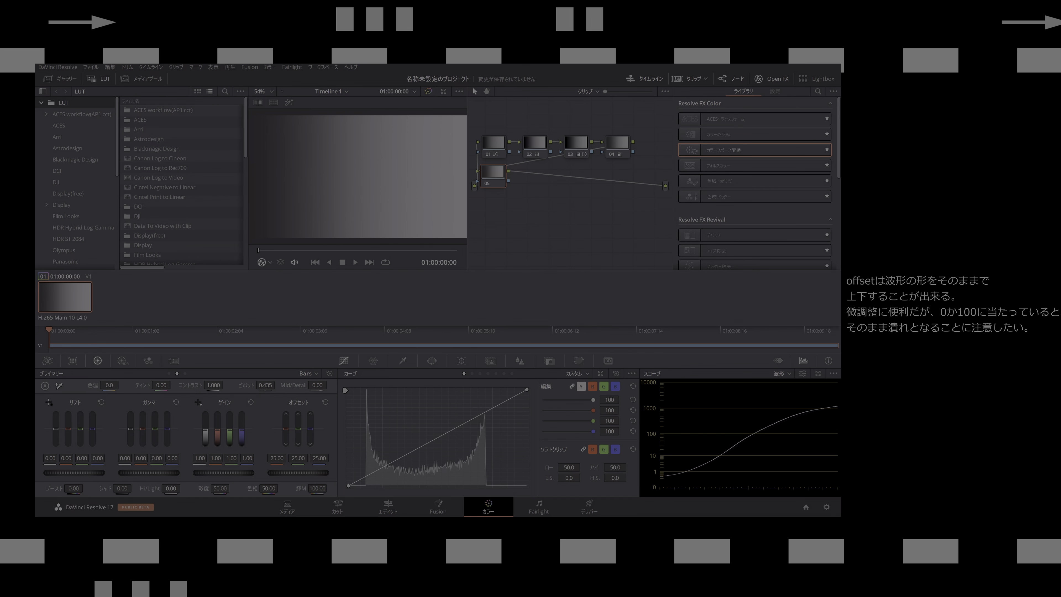
left_click_drag(298, 473, 318, 472)
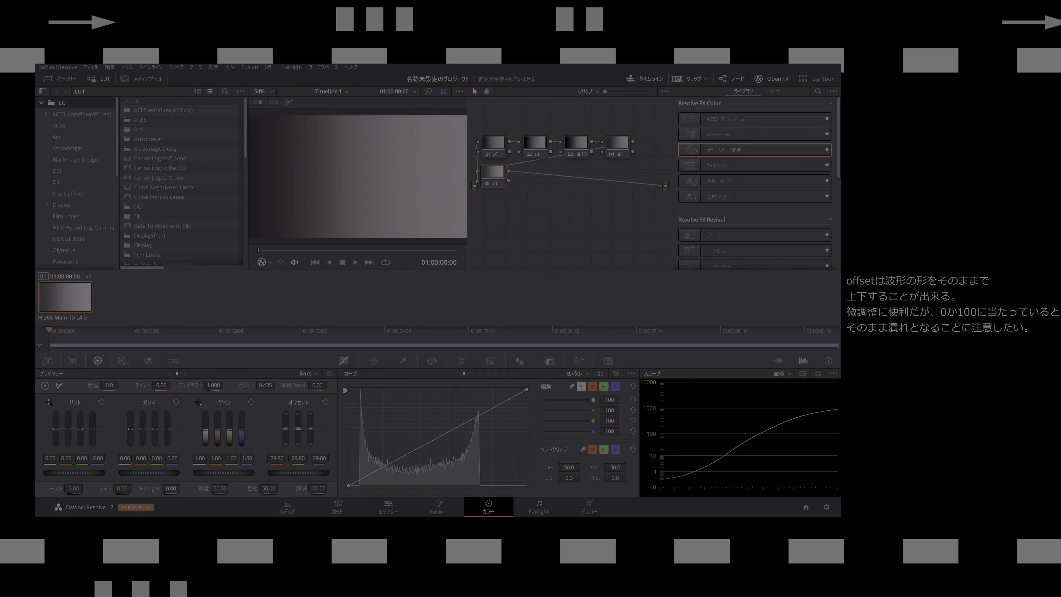
mouse_move(318, 472)
left_mouse_down()
mouse_move(334, 473)
mouse_move(309, 473)
left_mouse_up()
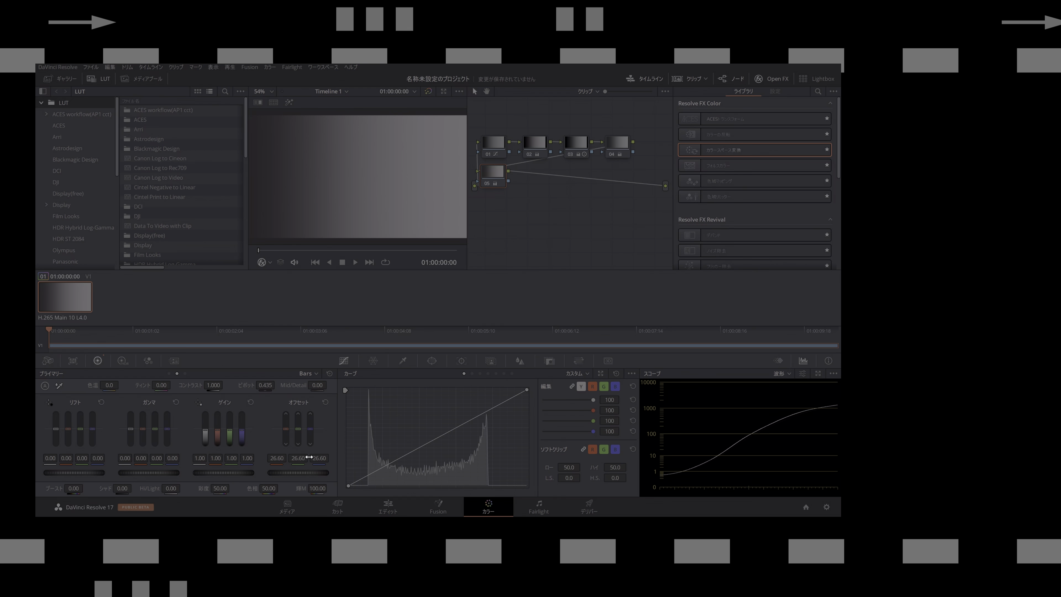
left_click_drag(318, 473, 293, 473)
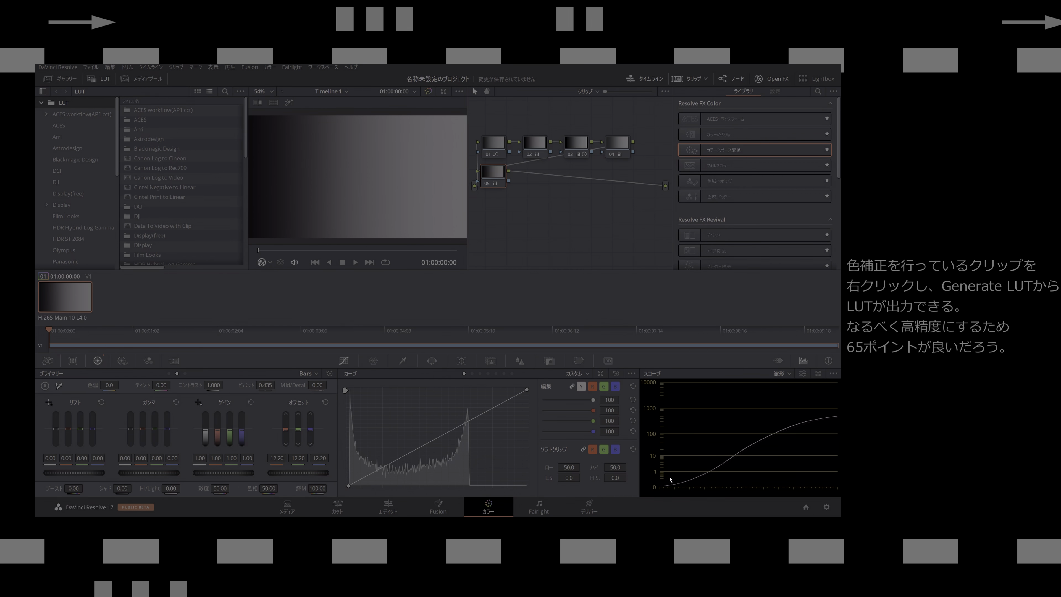
Export the clip's grade as a 65-point cube LUT named 'test' into the LUT bin folder
right_click(85, 303)
mouse_move(134, 349)
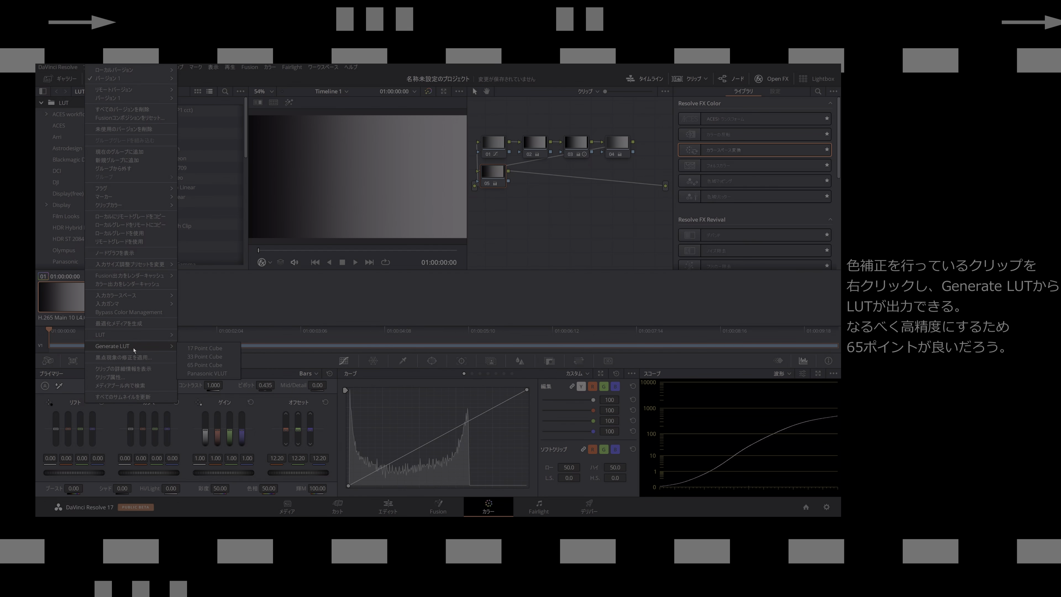
left_click(201, 365)
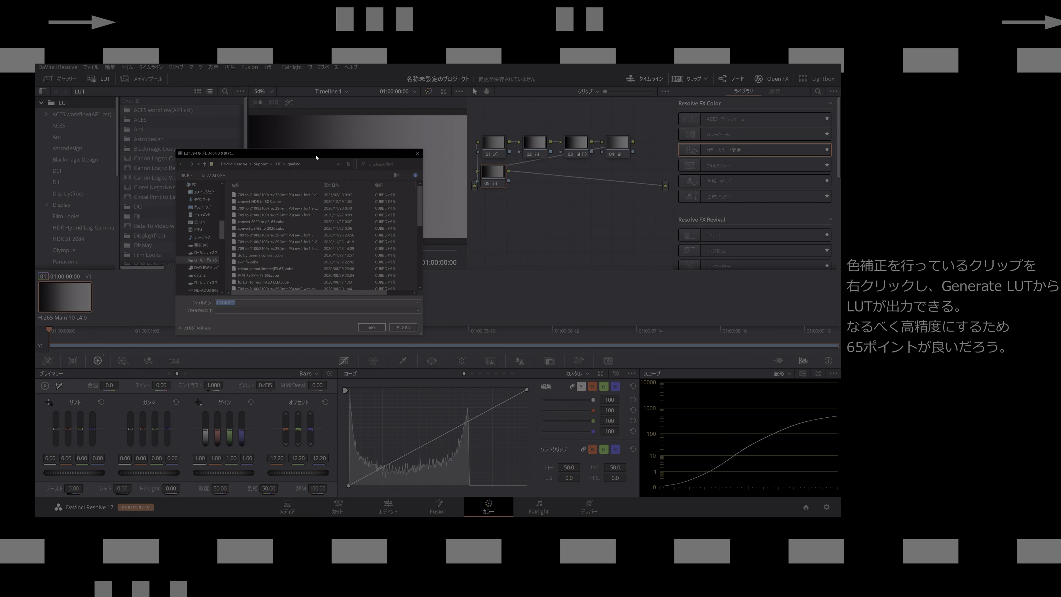
left_click(277, 165)
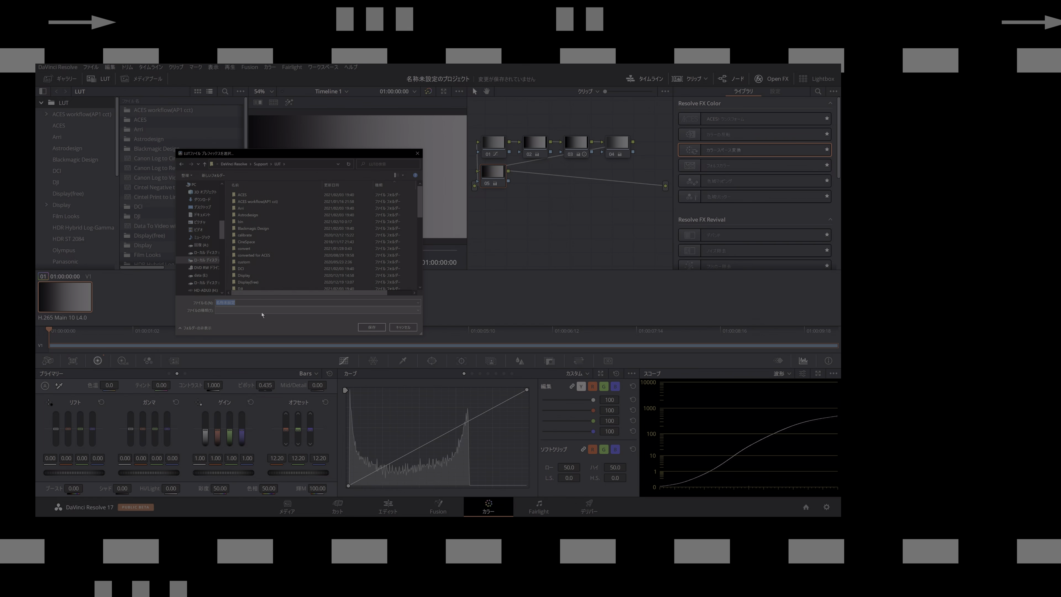
type("test")
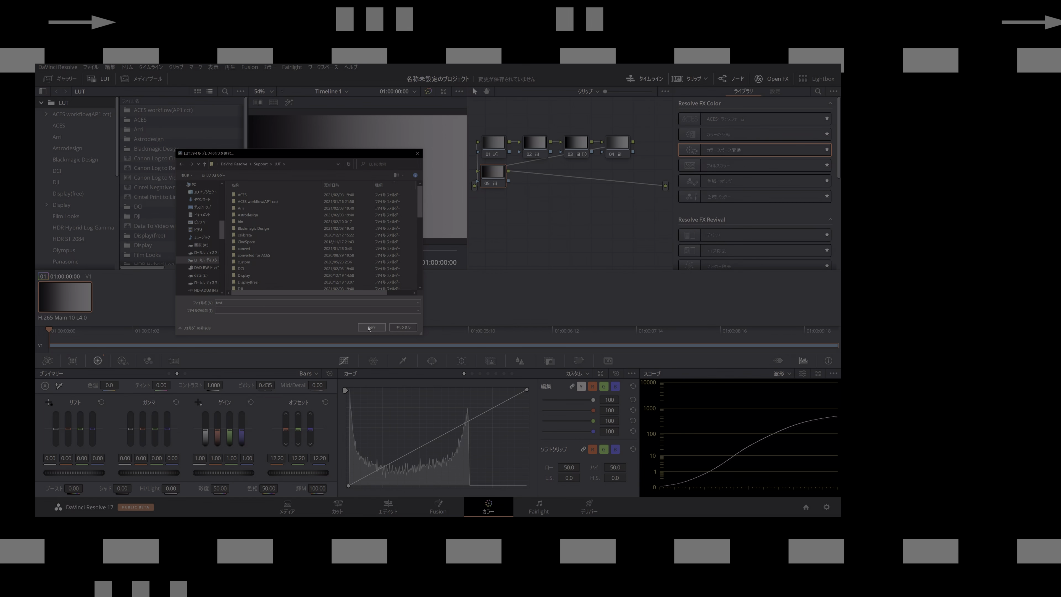
left_click(274, 222)
double_click(274, 222)
left_click(370, 328)
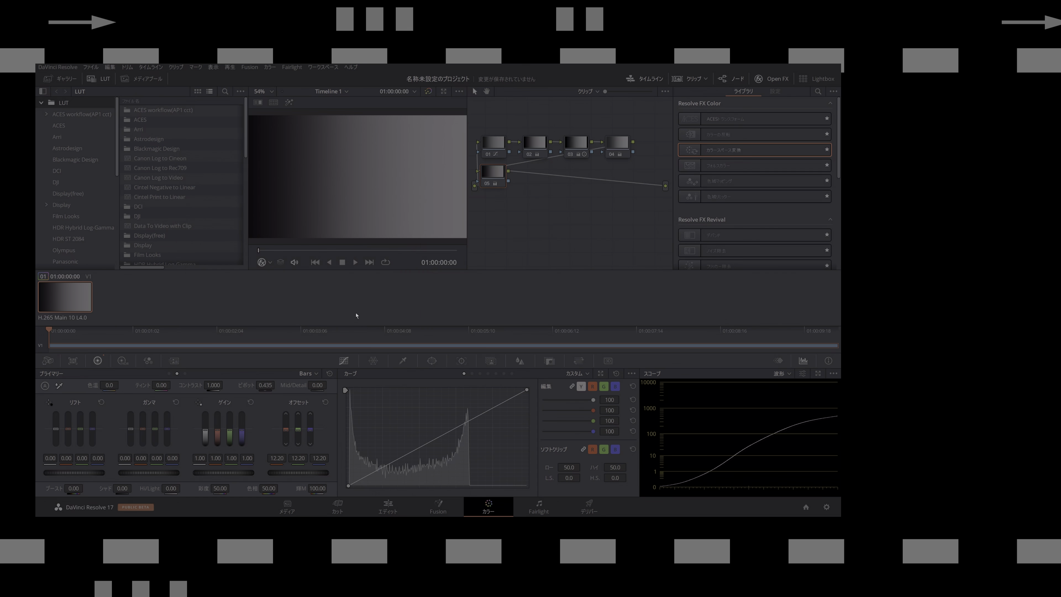
Add a new corrector node 06 to the node graph and wire it to the output
right_click(495, 205)
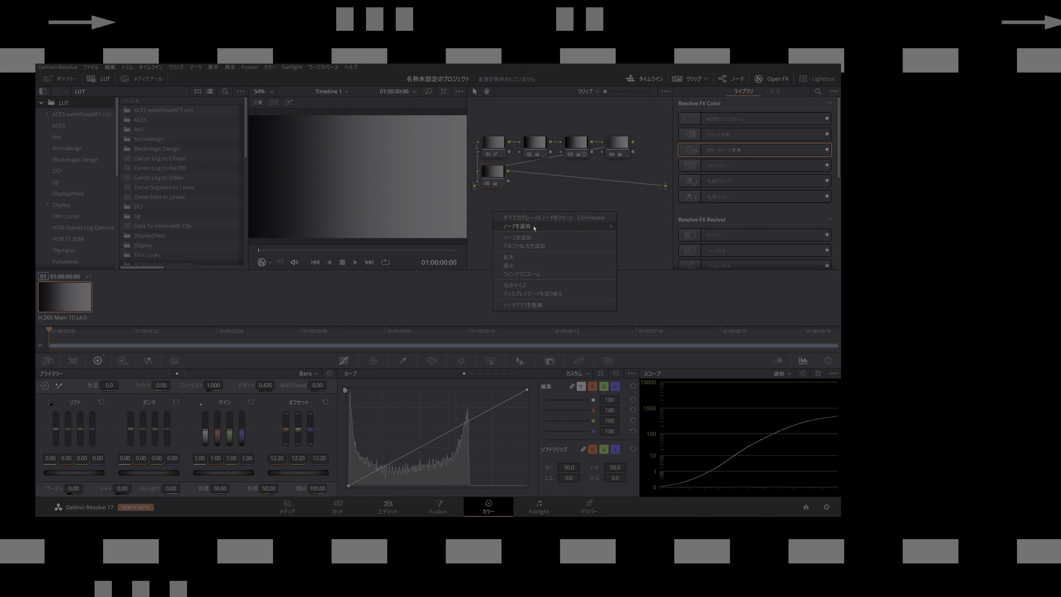
mouse_move(593, 270)
left_click(639, 271)
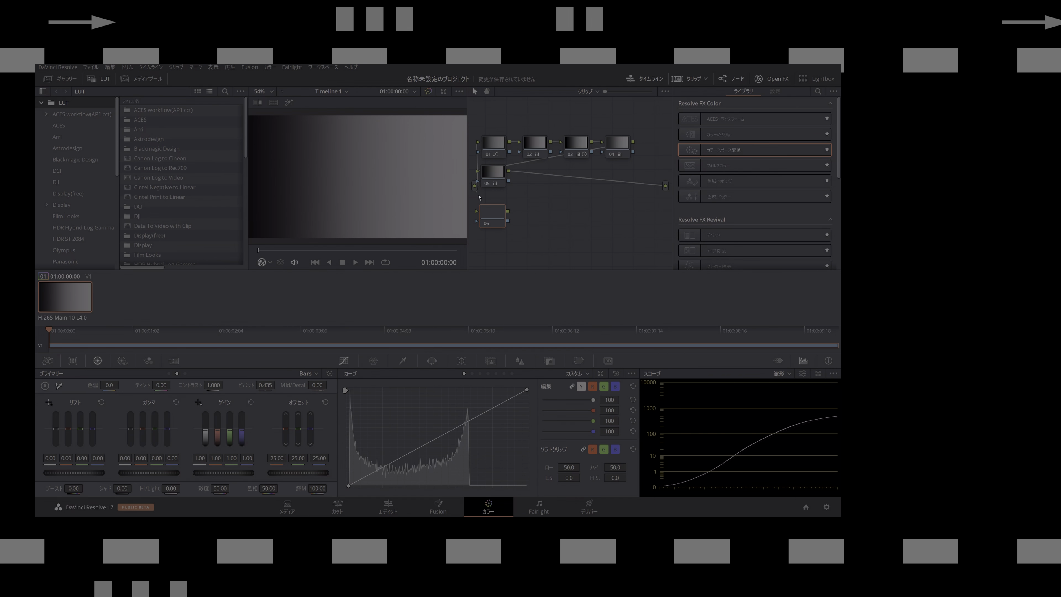
left_click_drag(508, 210, 664, 187)
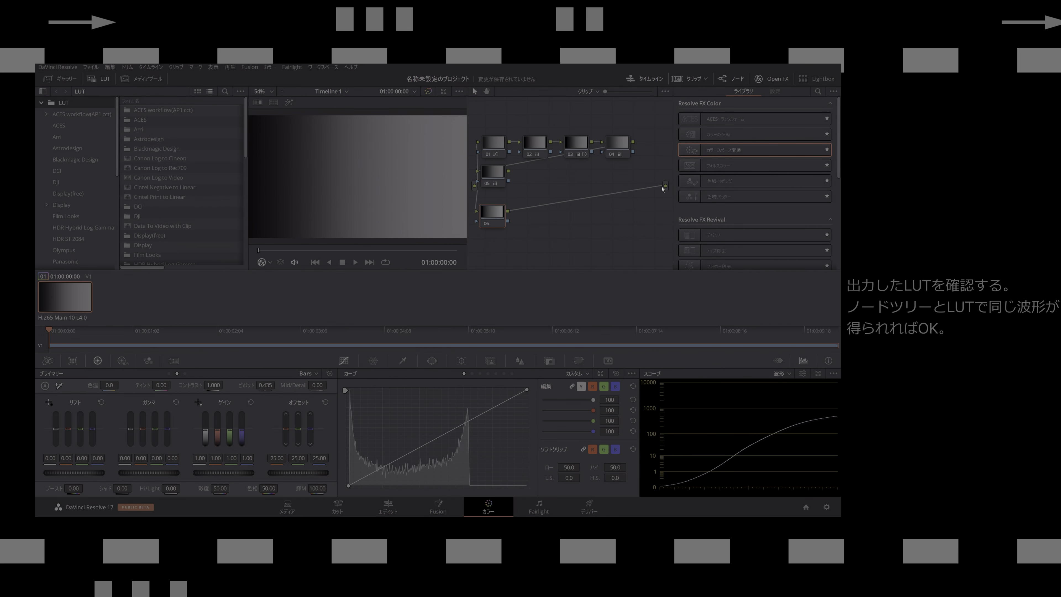
left_click_drag(500, 215, 503, 215)
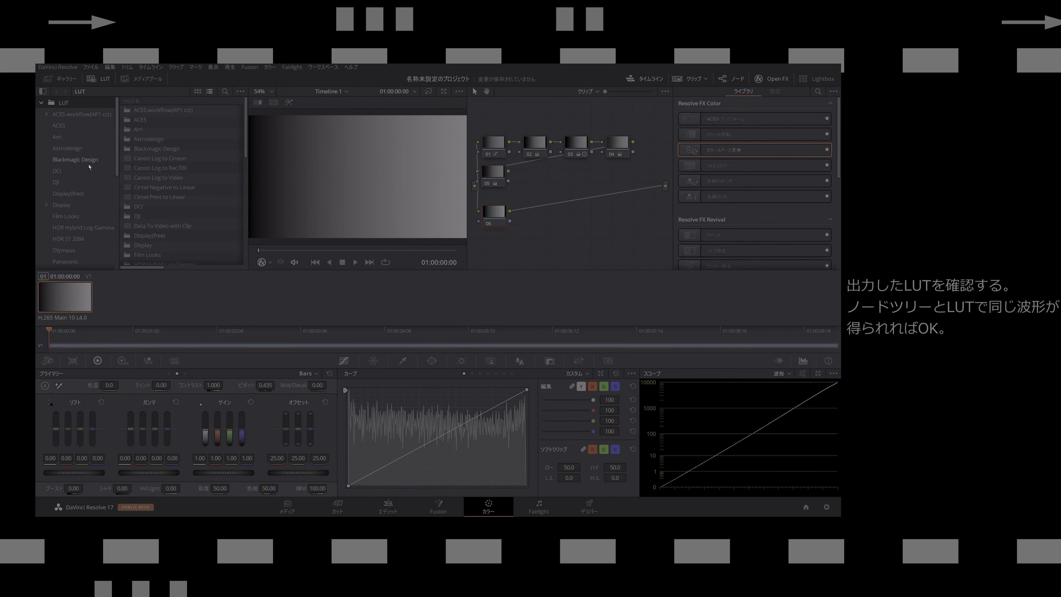
Apply the exported 'test' LUT from the bin folder to the bottom node, then reconnect the graded chain to output
scroll(76, 193, "down", 5)
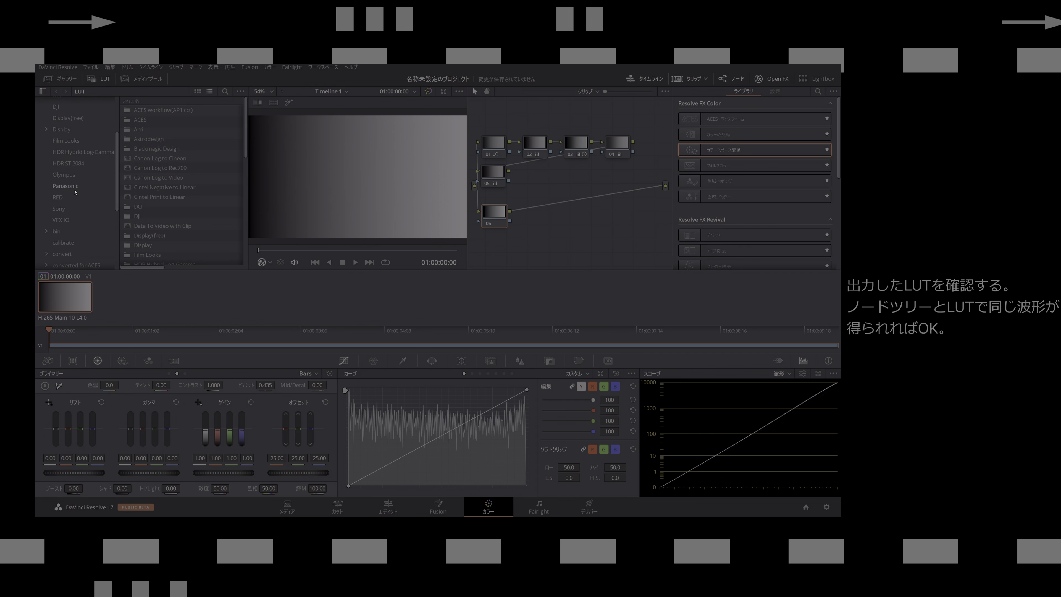
scroll(75, 192, "down", 5)
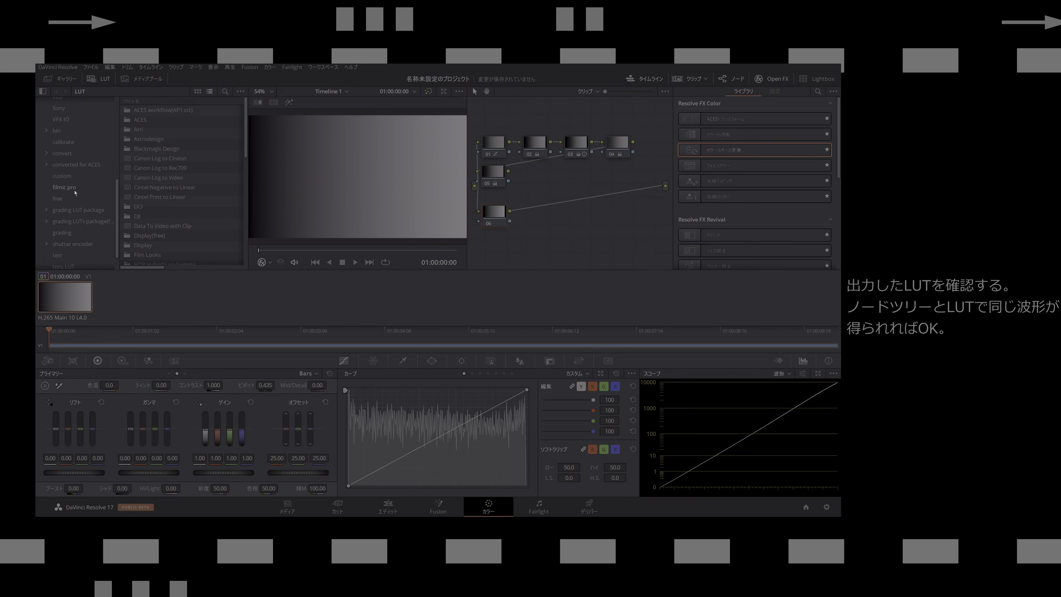
left_click(82, 132)
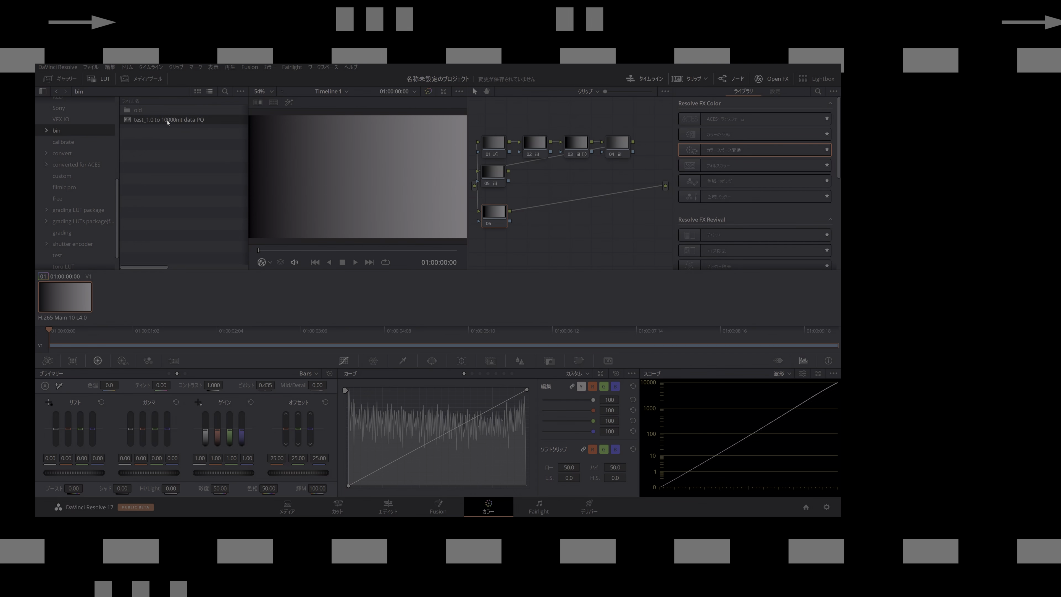
left_click_drag(167, 121, 493, 212)
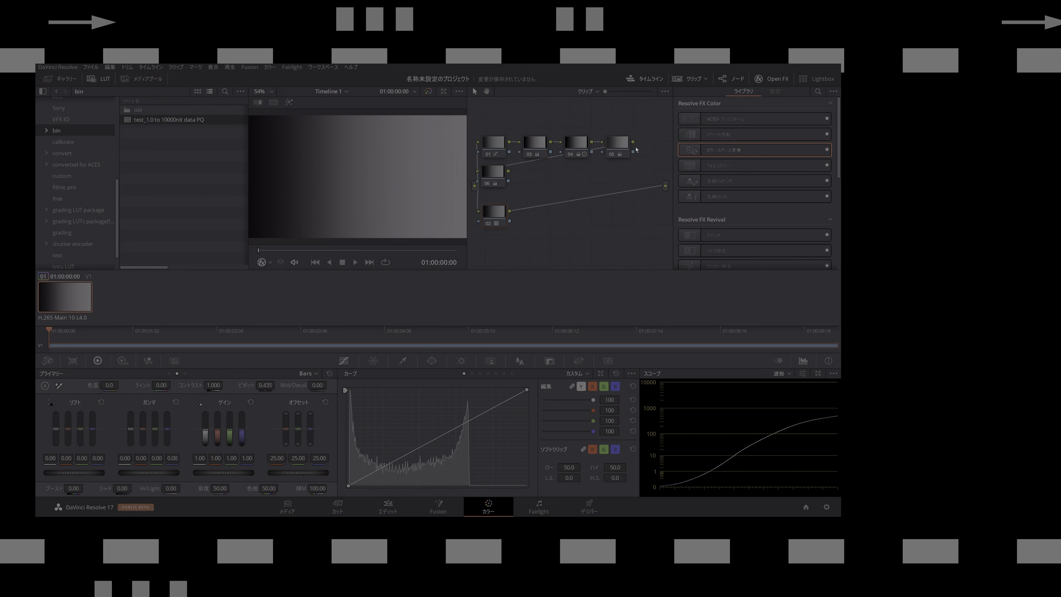
left_click_drag(633, 142, 665, 186)
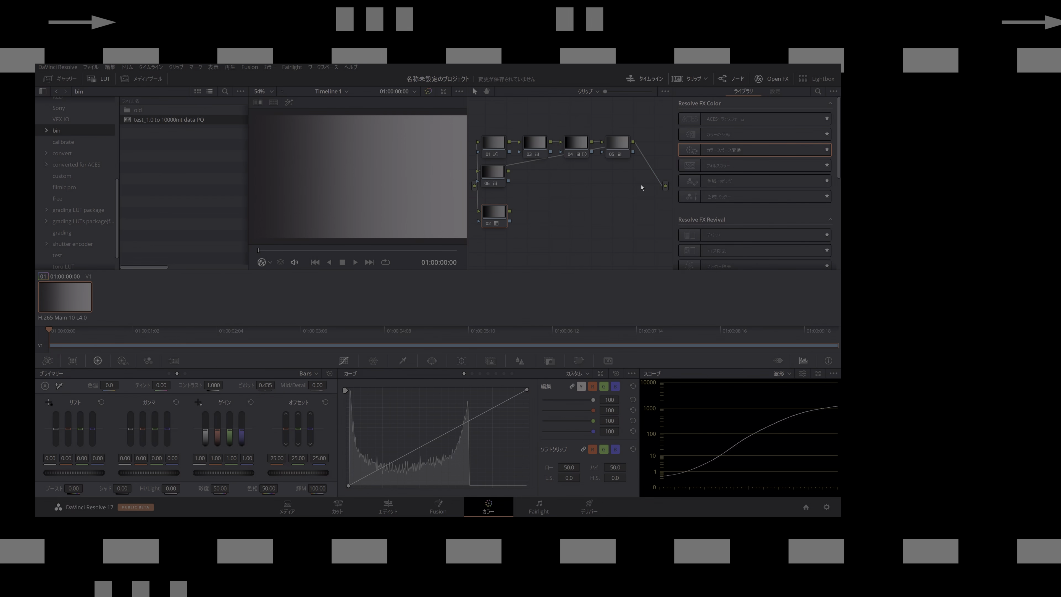
Swap output between graded node 05 and LUT node 02 to compare waveforms, then add a Color Space Transform node
left_click_drag(507, 176, 666, 185)
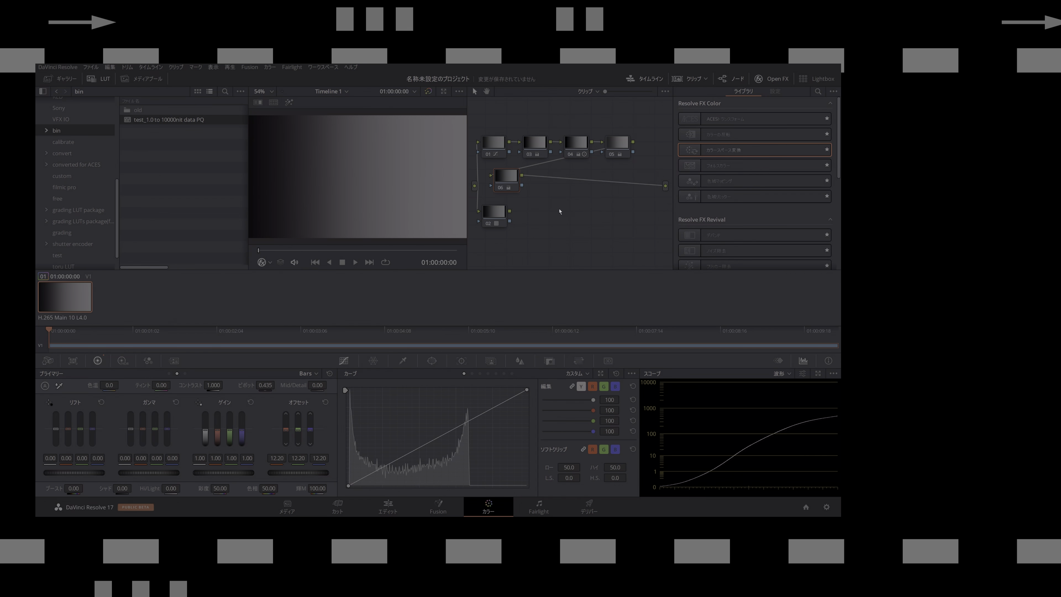
left_click_drag(510, 211, 665, 191)
left_click_drag(633, 153, 665, 186)
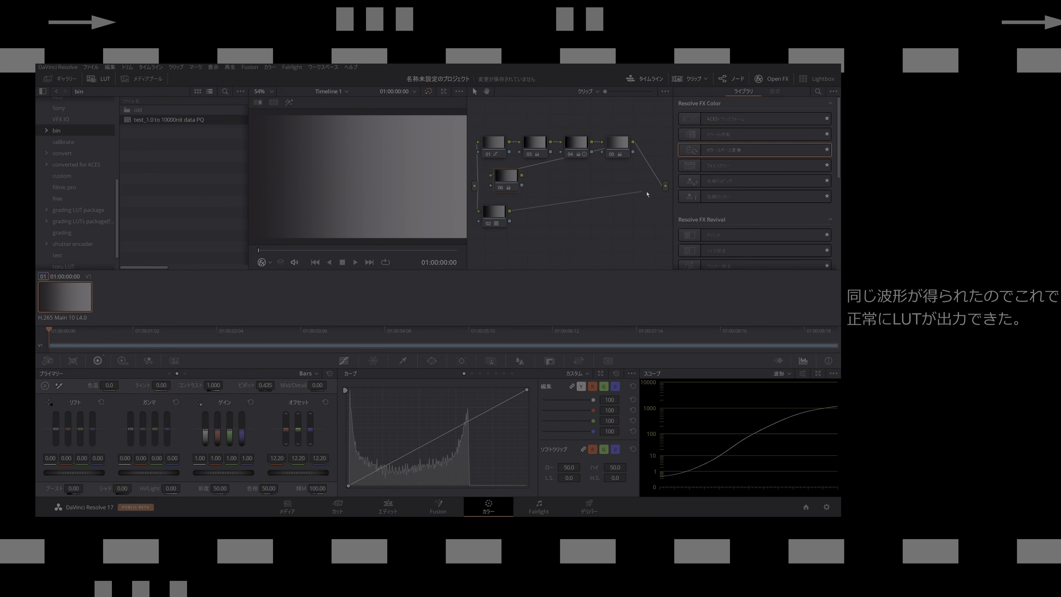
left_click_drag(509, 212, 665, 186)
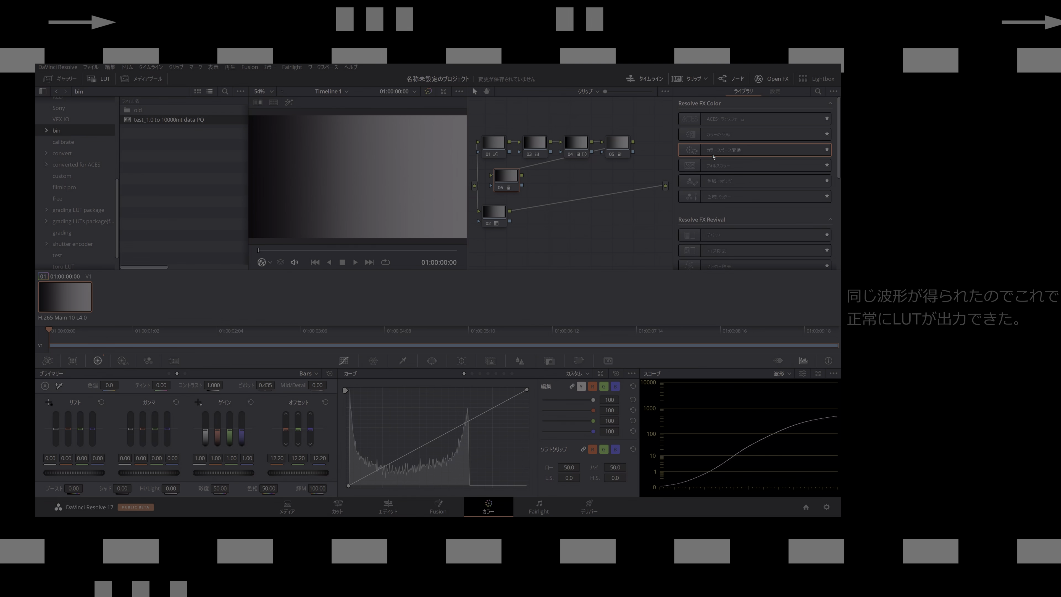
left_click_drag(608, 236, 527, 238)
left_click(744, 91)
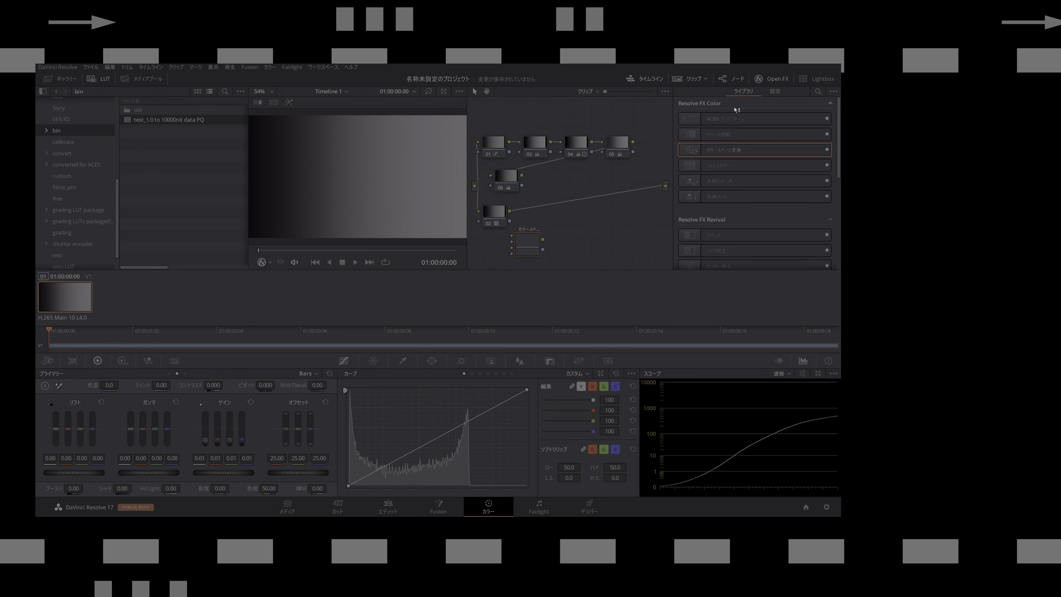